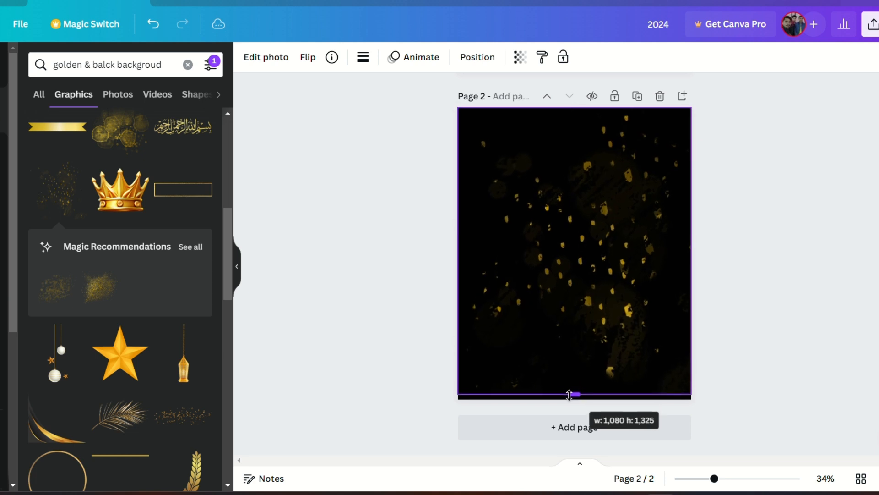
Step: Search the element graphics for "golden christmas bubble"
click(1, 101)
click(87, 63)
text(golde)
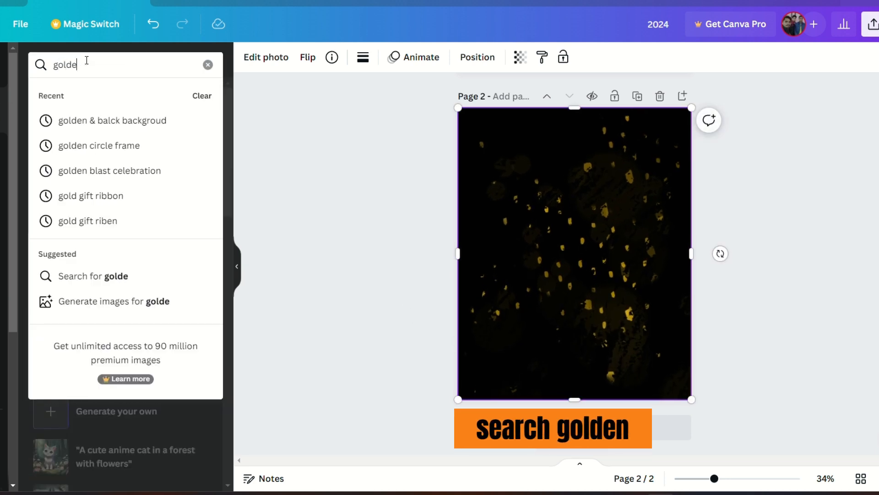
text(n chr)
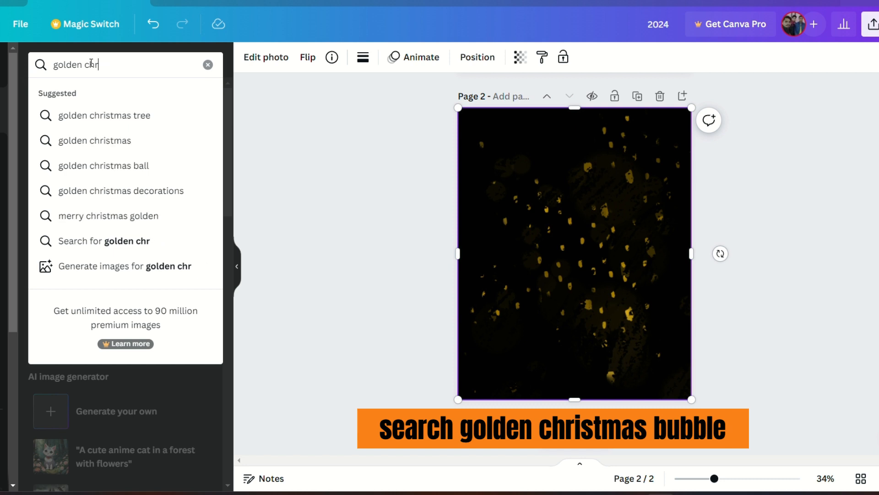
text(istmas bubble)
key(Return)
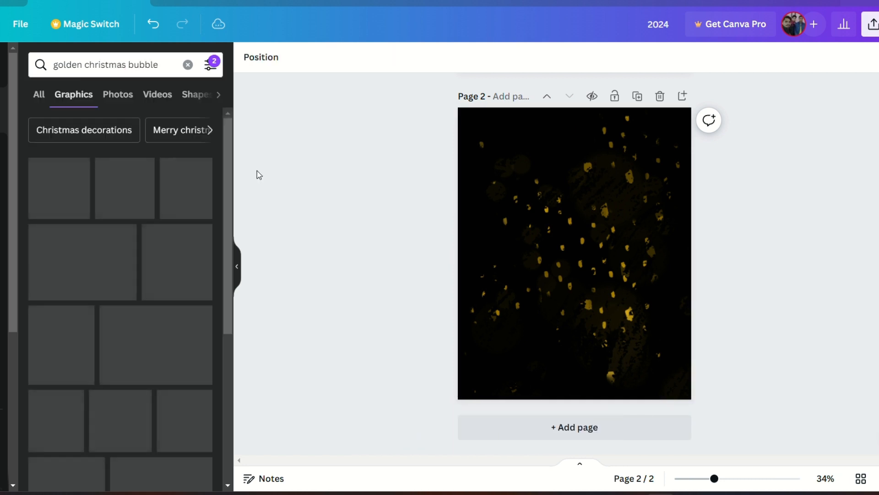
scroll(127, 269, down, 15)
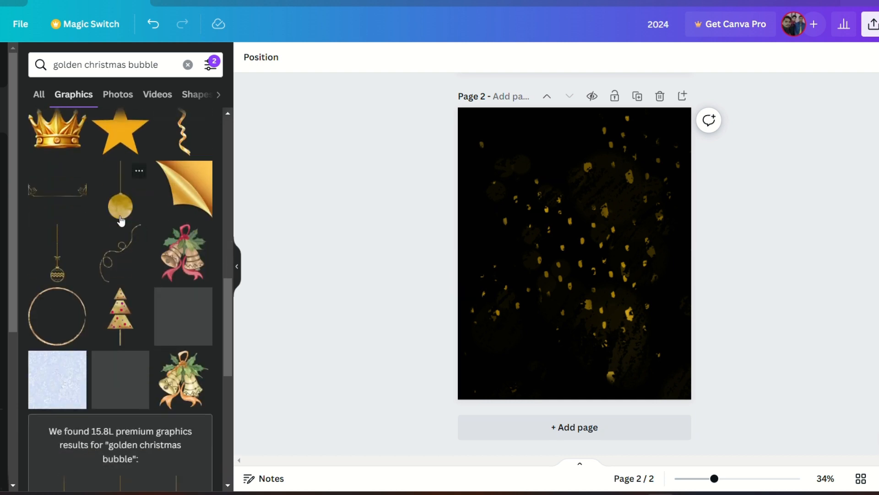
scroll(119, 215, down, 6)
scroll(120, 215, up, 5)
scroll(119, 168, up, 1)
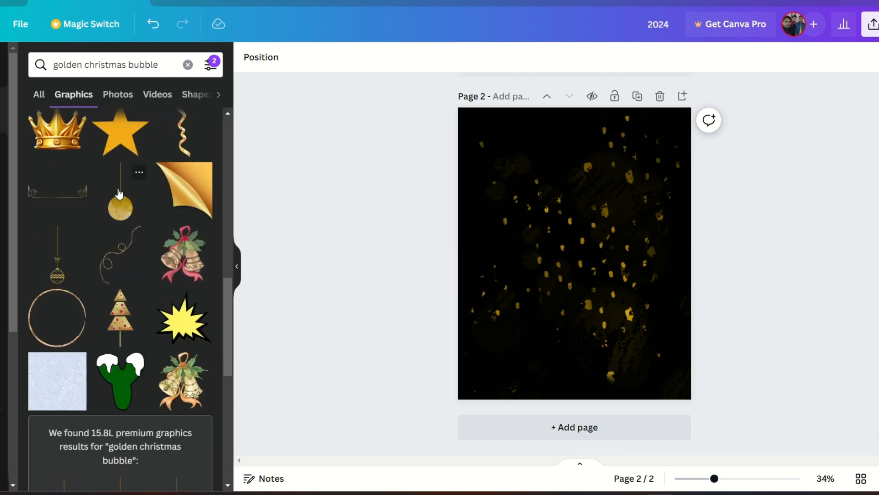
click(120, 203)
drag(627, 376, 572, 247)
click(548, 100)
Step: Add the hanging white baubles with stars graphic, shrink it and place it in the page's top-left corner
scroll(129, 257, up, 6)
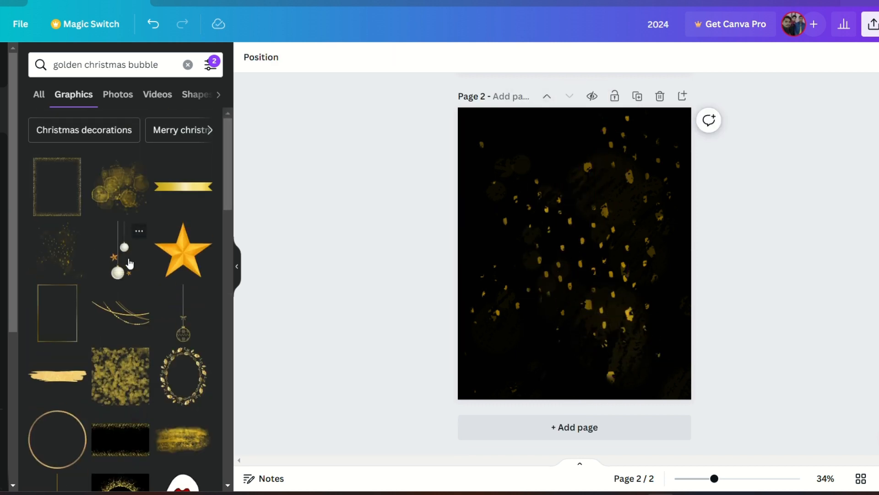
click(123, 272)
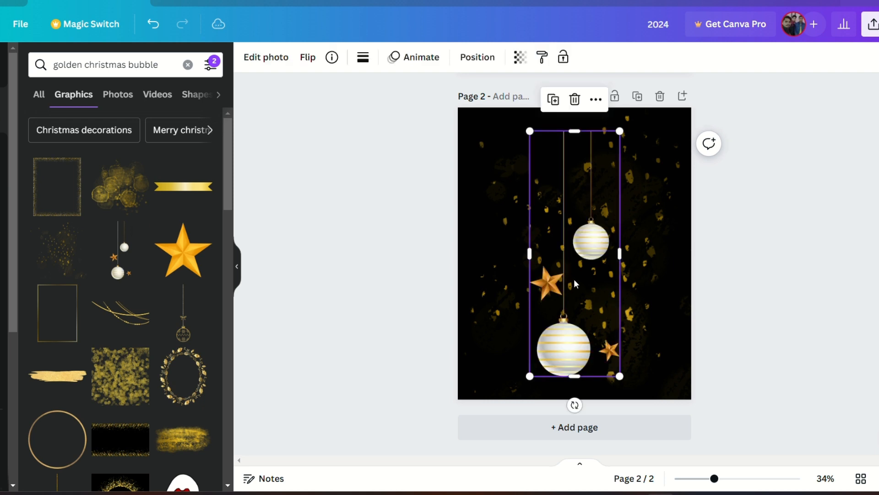
drag(572, 280, 497, 224)
drag(548, 328, 515, 223)
click(408, 230)
Step: Clear the search and look up graphics for "gold christmas hanging ball"
scroll(182, 294, down, 1)
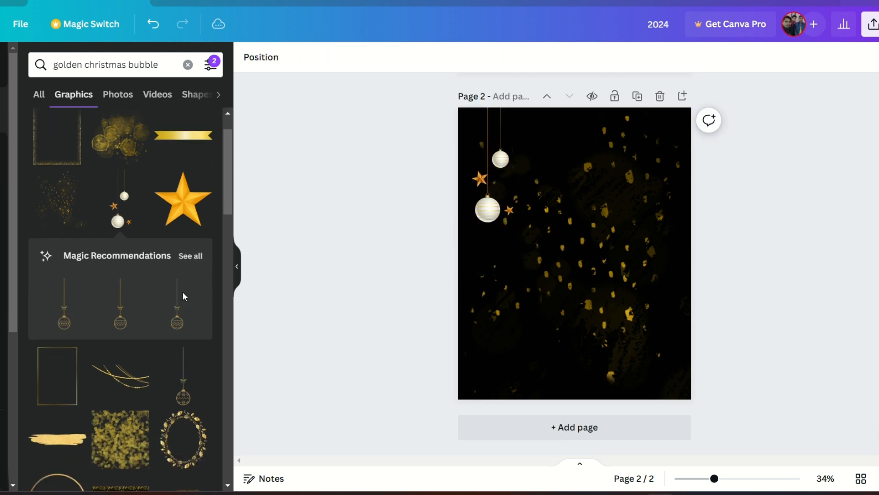
scroll(183, 297, up, 1)
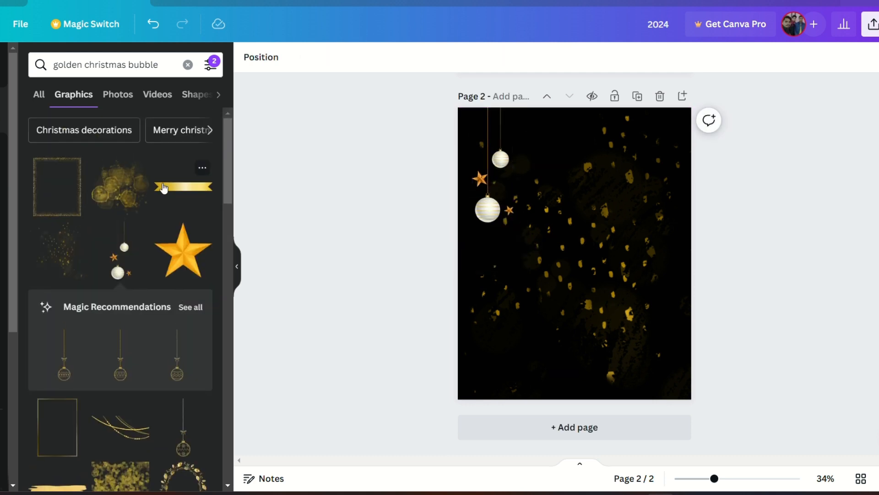
click(187, 65)
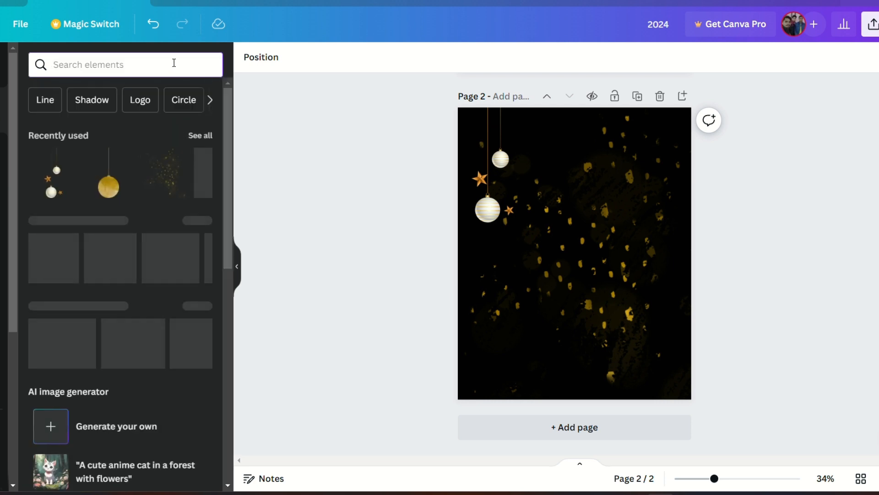
text(gold christ)
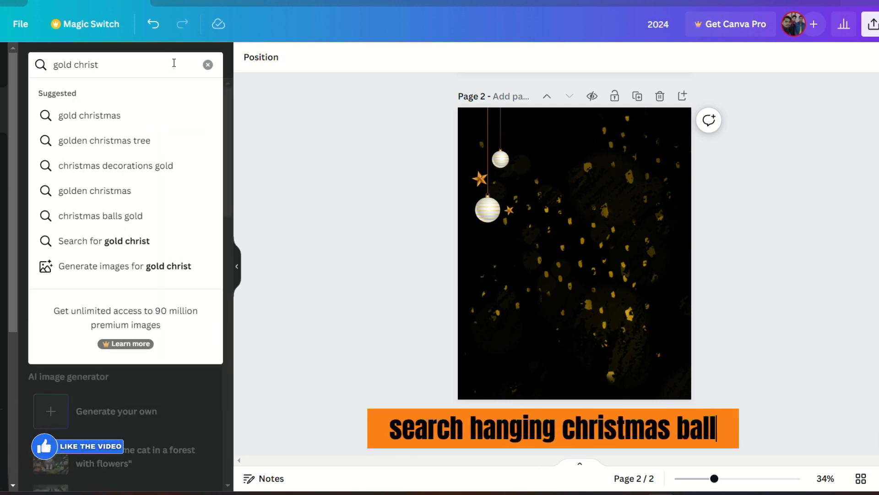
text(mas hanging)
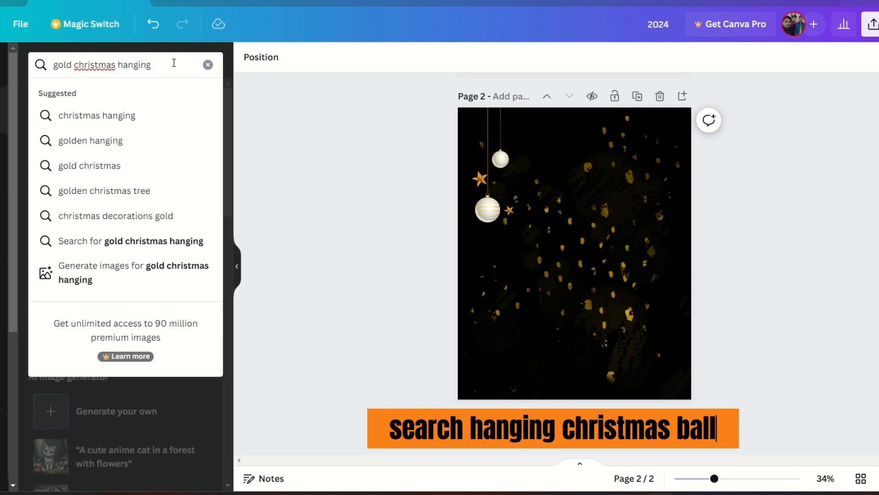
text( ball)
key(Return)
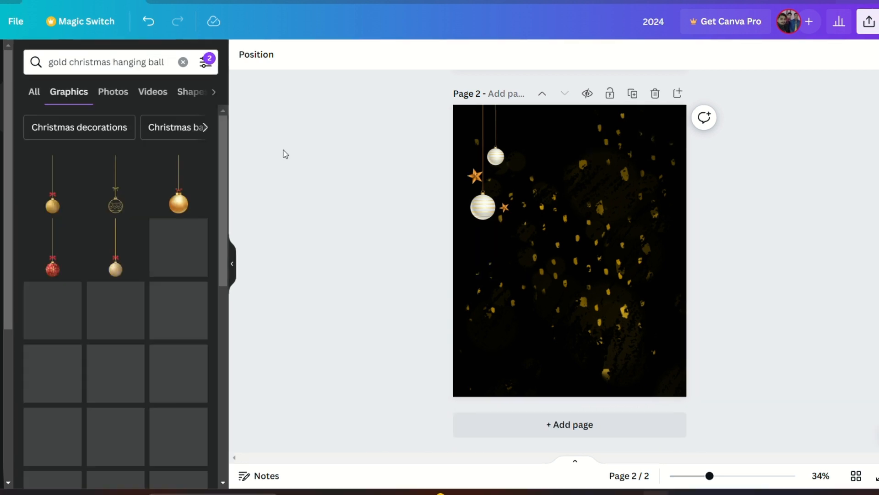
Step: Add the gold hanging ball with a red bow, shrink it and place it at the page's right edge
click(54, 204)
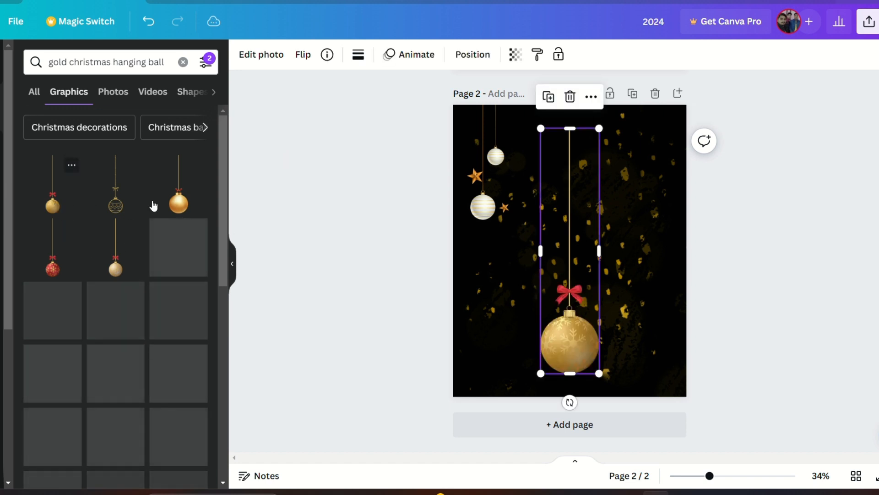
drag(584, 211, 648, 210)
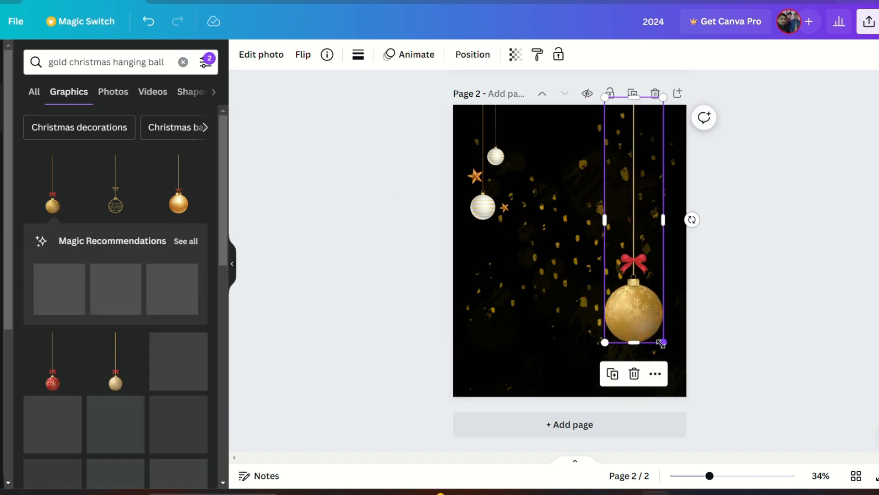
drag(663, 343, 644, 262)
drag(631, 246, 672, 282)
click(635, 298)
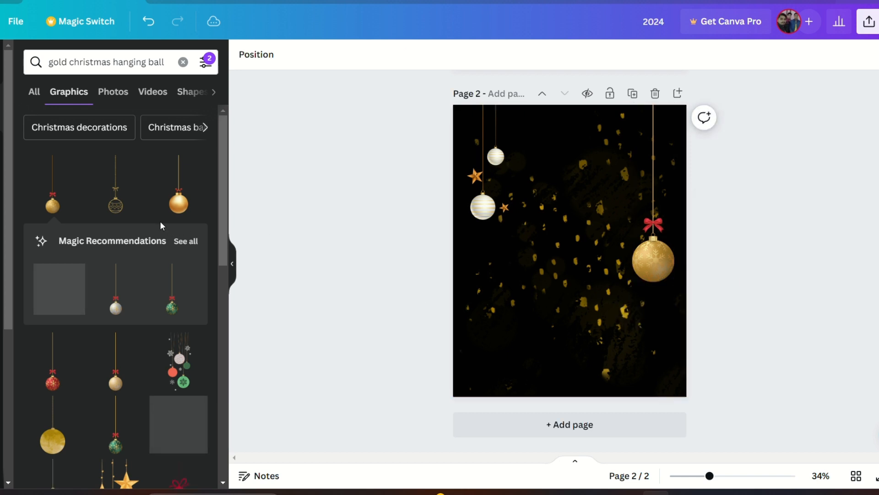
scroll(138, 282, down, 5)
scroll(117, 275, down, 5)
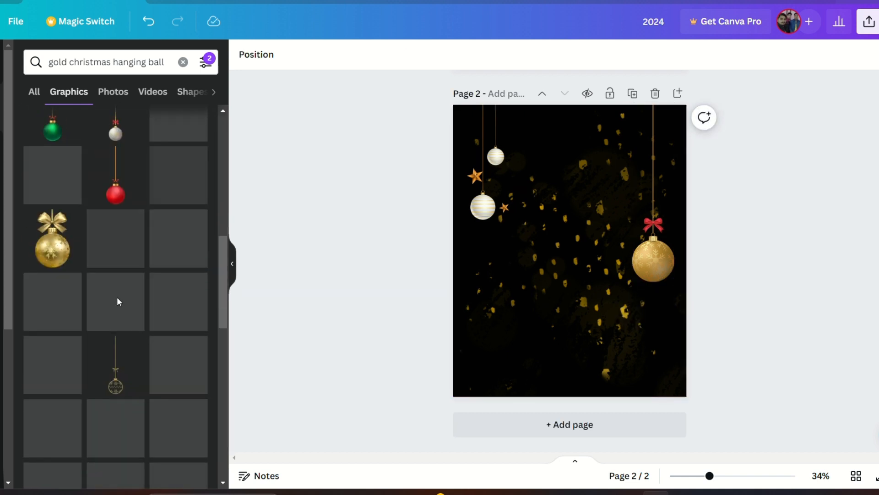
click(115, 194)
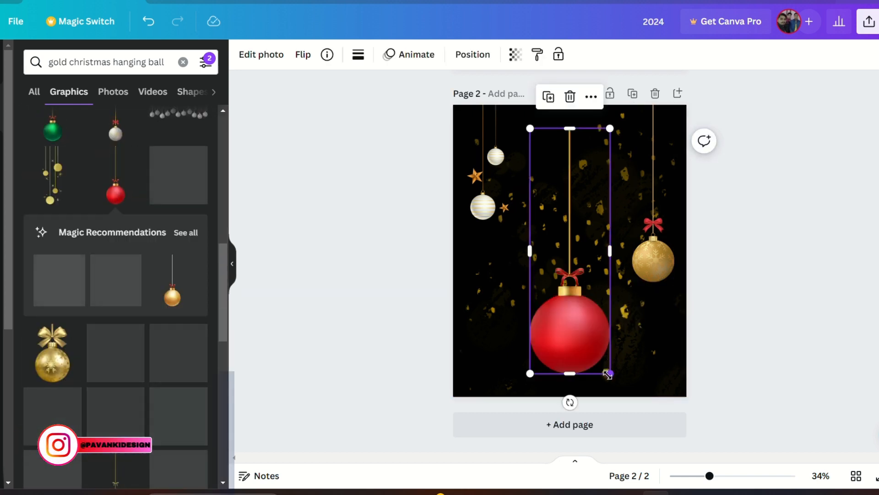
drag(608, 375, 635, 193)
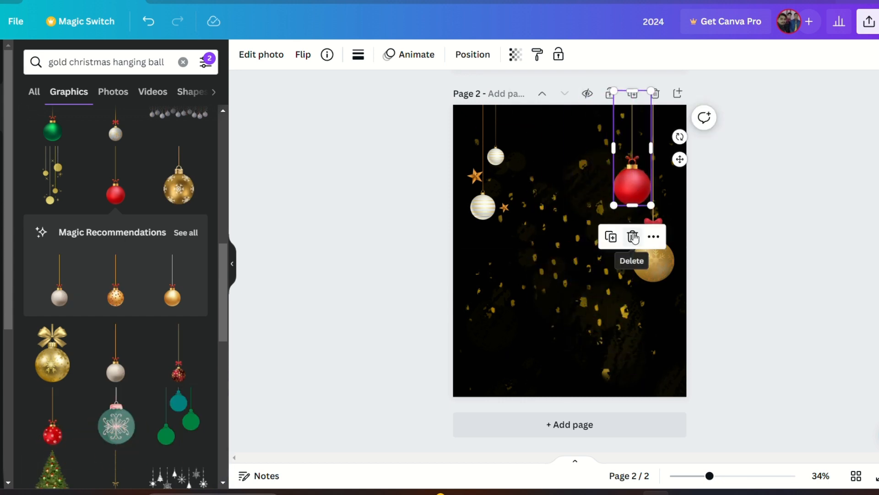
click(633, 237)
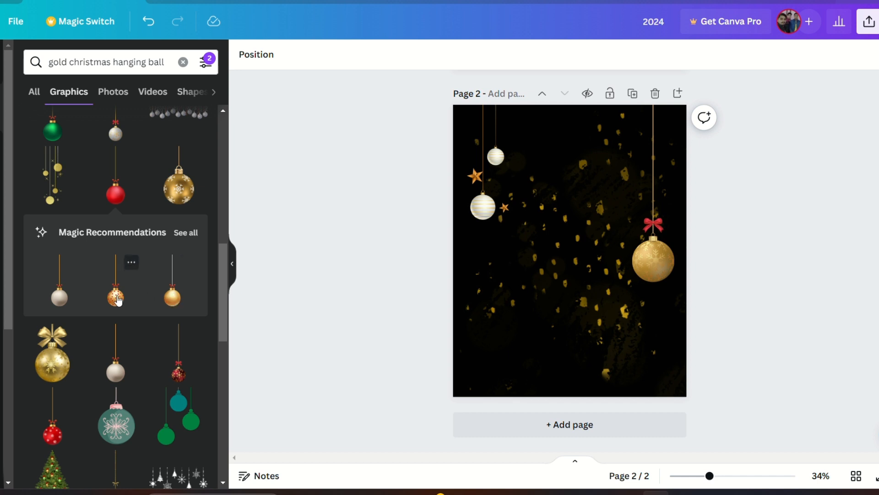
Step: Add a white hanging ball, shrink it and place it near the top right beside the gold ball
click(60, 295)
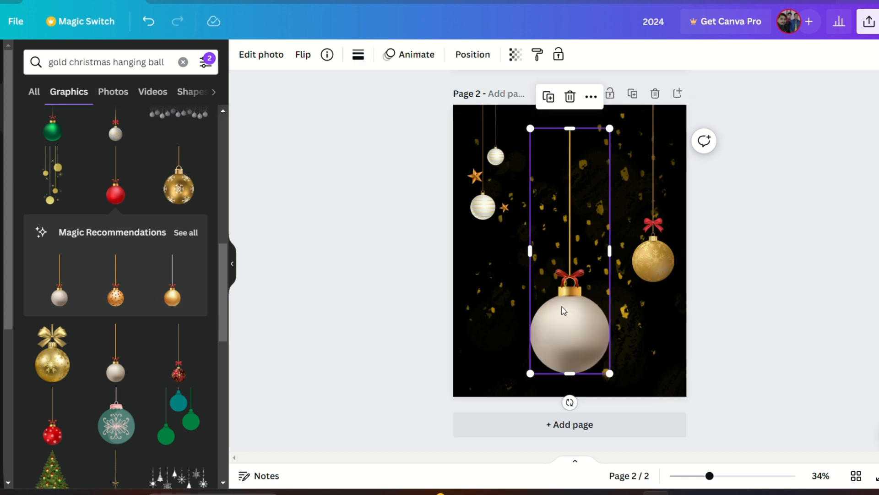
drag(565, 311, 616, 210)
drag(655, 264, 630, 185)
click(751, 184)
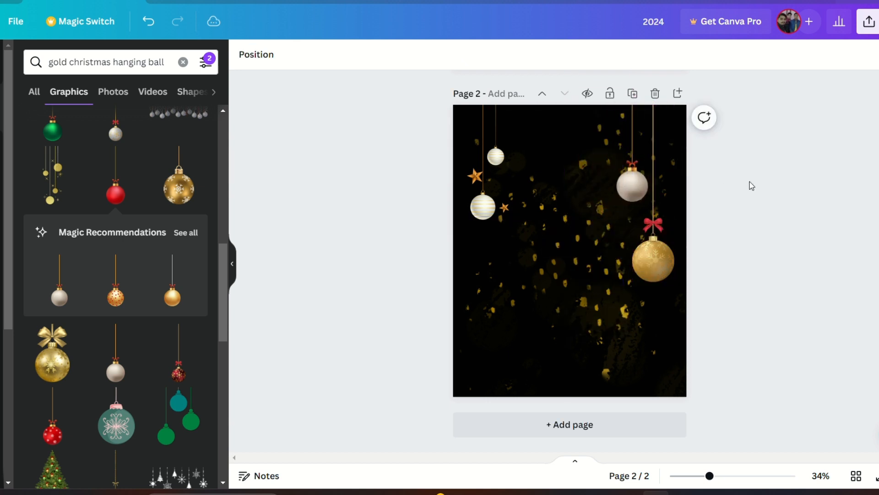
Step: Search graphics for "golden hanging star" and review the search filters
click(182, 62)
text(golden)
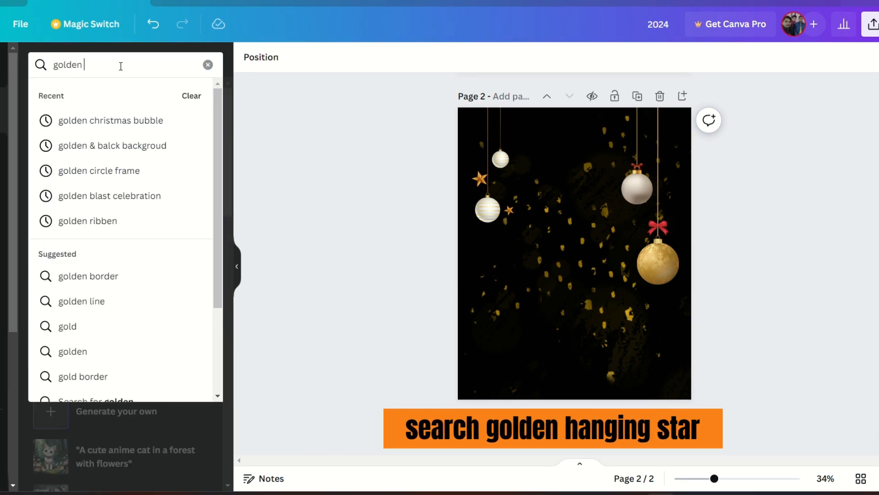
text( hanging star)
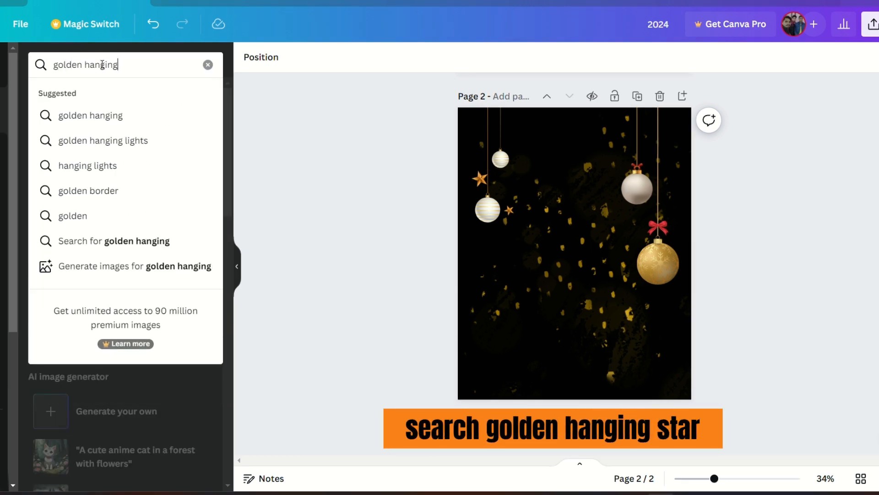
key(Return)
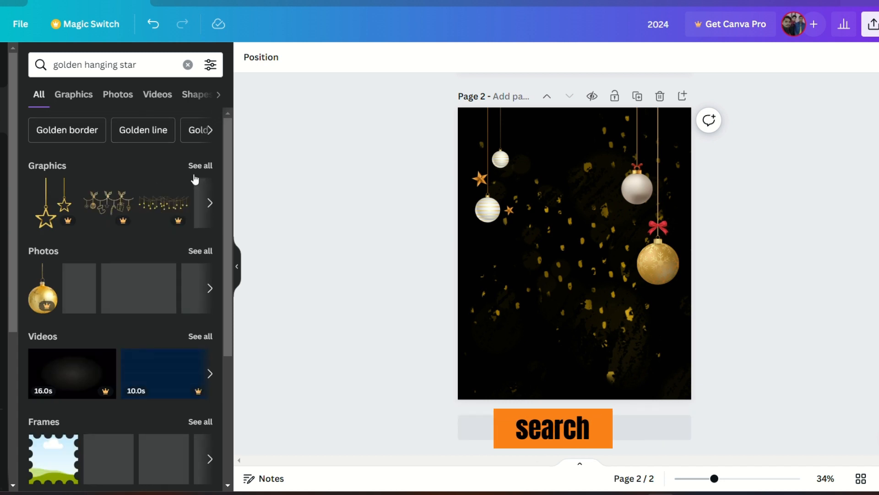
click(74, 94)
click(211, 65)
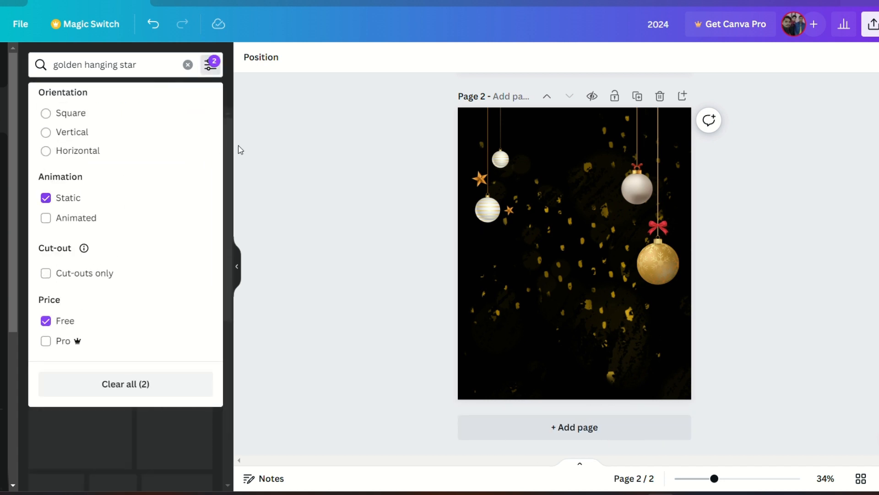
click(239, 149)
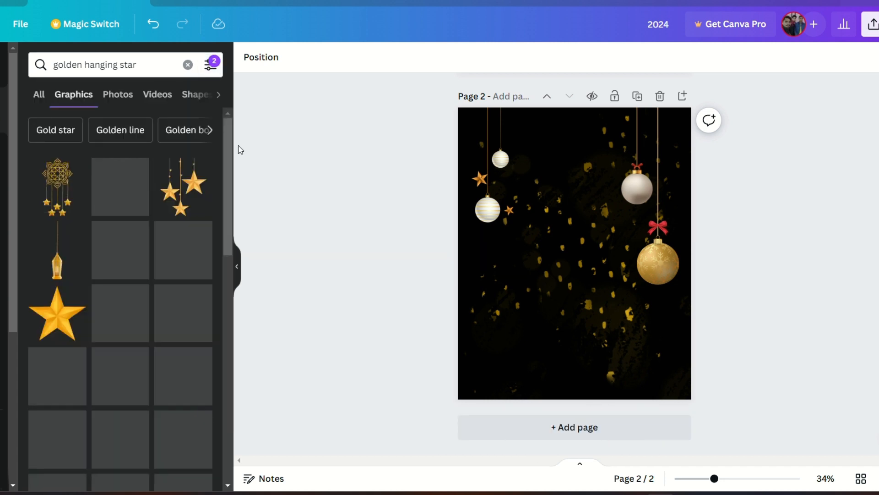
Step: Add the hanging golden stars graphic, shrink it and place it in the page's top-right corner
click(186, 185)
drag(669, 253, 564, 257)
drag(523, 371, 524, 314)
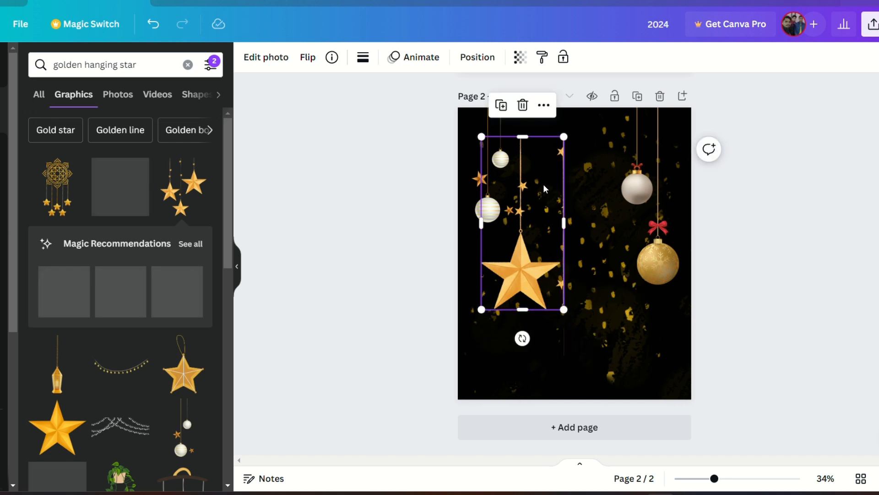
drag(529, 192, 541, 154)
drag(578, 273, 674, 143)
click(739, 168)
click(722, 183)
Step: Search graphics for "golden ribbon"
click(188, 64)
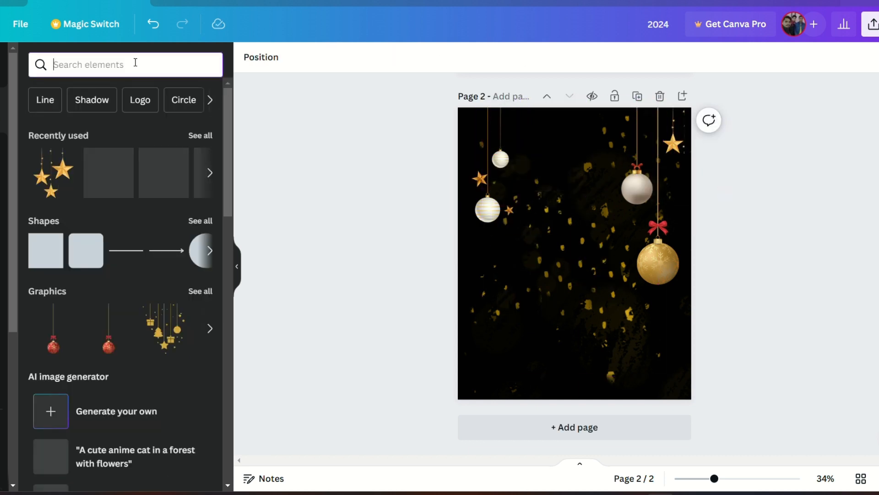
text(golden)
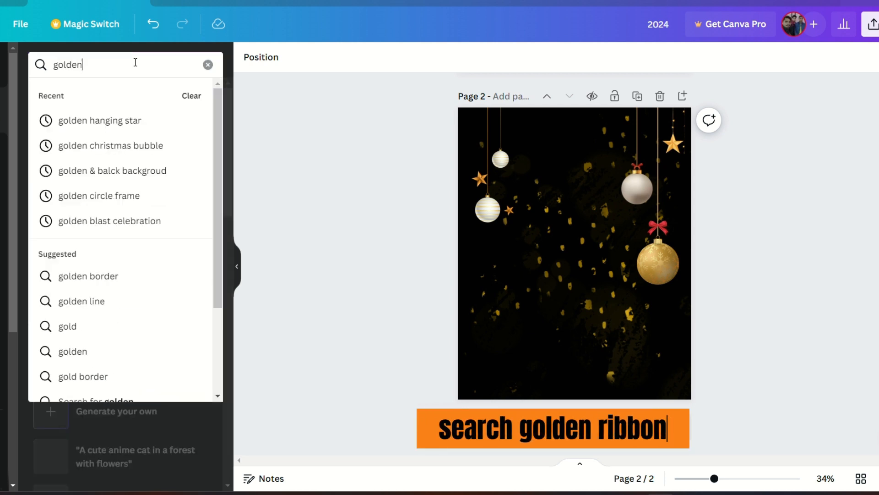
text( ribbon)
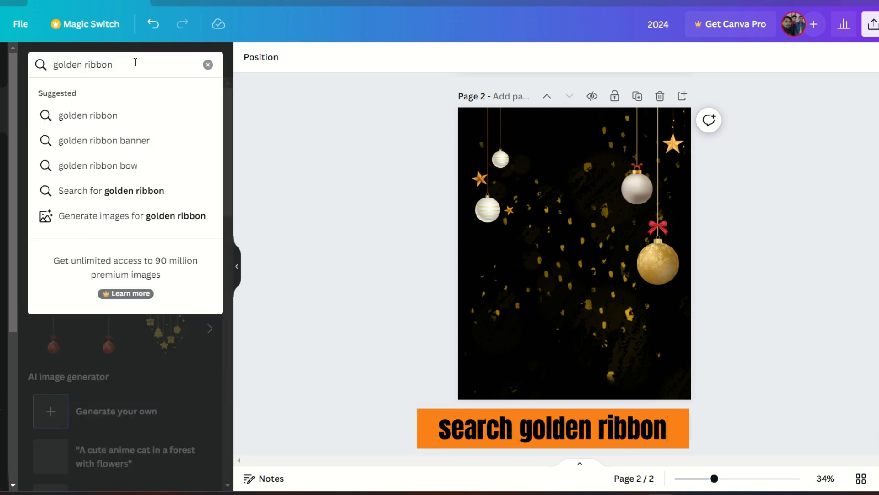
click(153, 122)
click(73, 94)
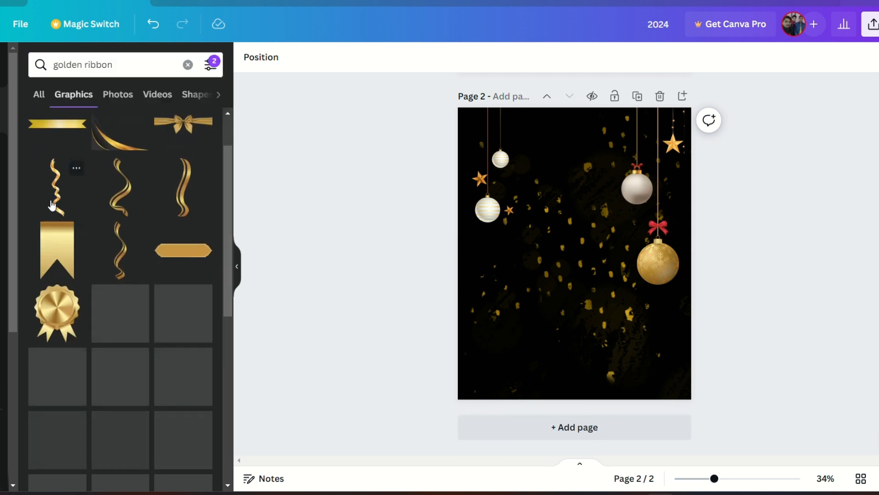
Step: Add a small golden curly ribbon and duplicate it to scatter copies across the upper page
click(69, 195)
drag(605, 375, 655, 355)
click(506, 102)
click(463, 197)
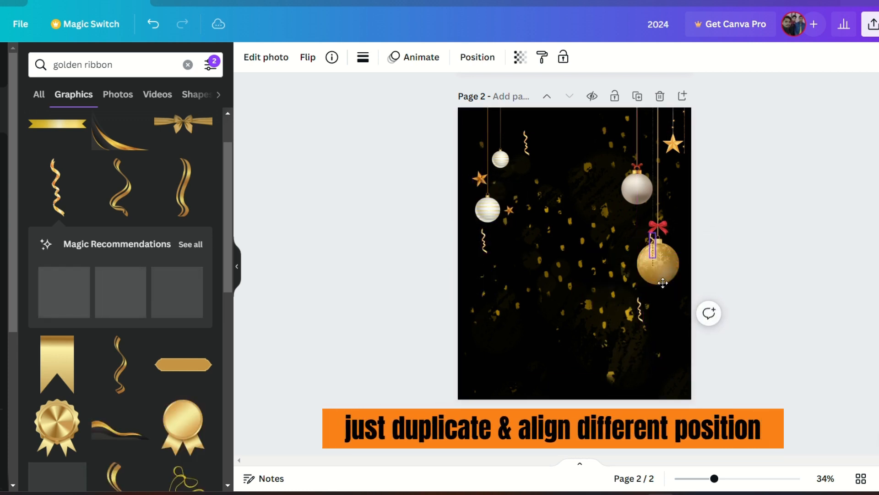
drag(663, 283, 639, 188)
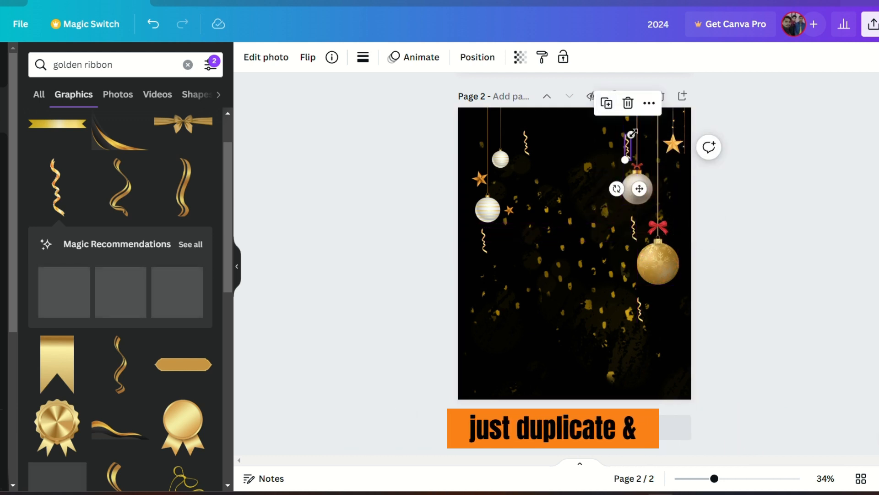
Step: Search graphics for "celebration"
click(188, 65)
text(ce)
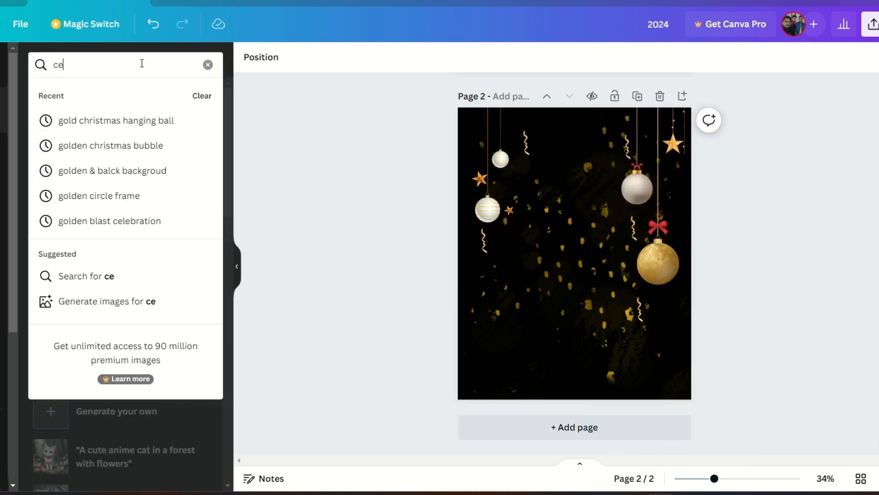
text(lebration)
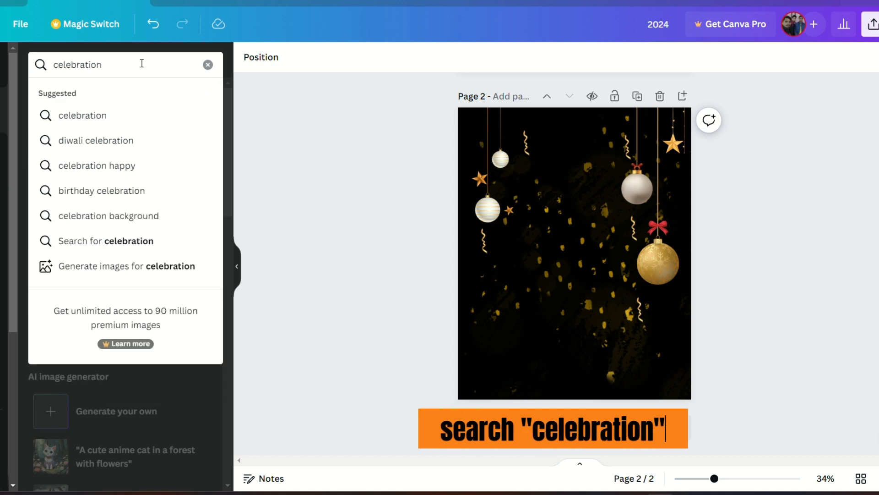
key(Return)
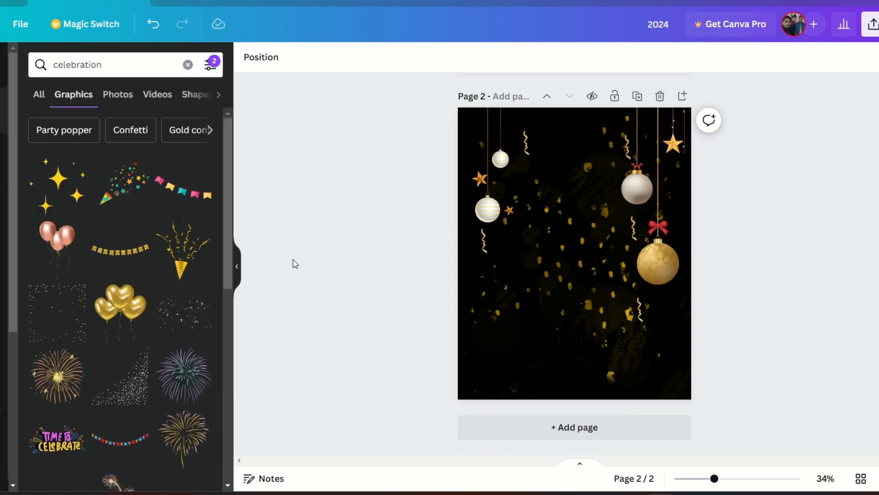
Step: Add a golden fireworks graphic to the lower-left of the page and set its transparency to 30
scroll(183, 320, down, 5)
click(73, 172)
drag(565, 262, 532, 321)
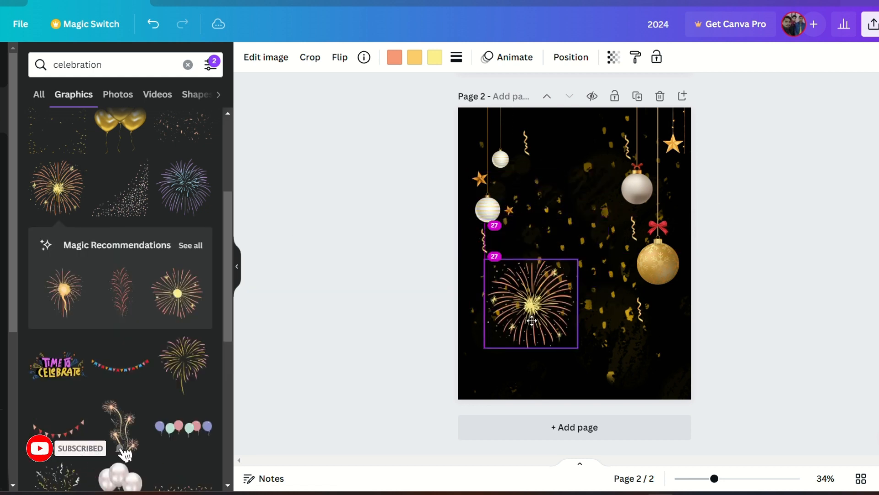
click(613, 56)
click(531, 108)
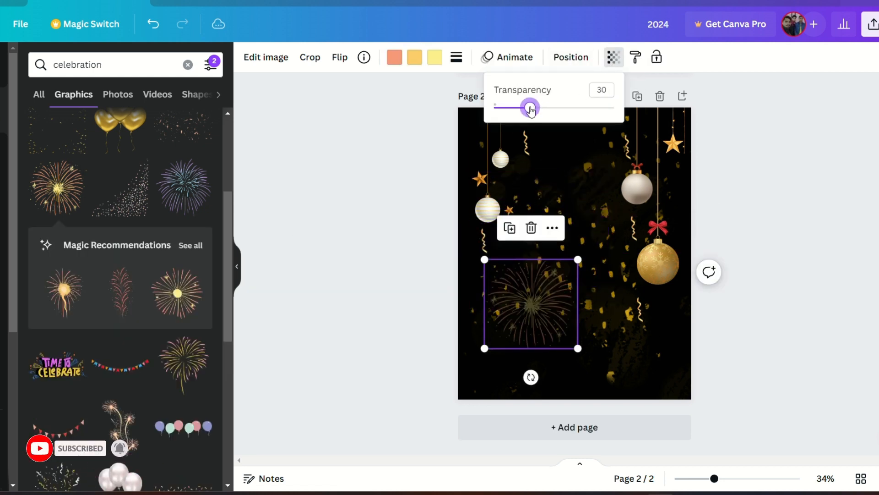
click(431, 136)
Step: Try sending the fireworks to the back and move it lower on the page, undoing the layer changes
click(577, 60)
click(190, 114)
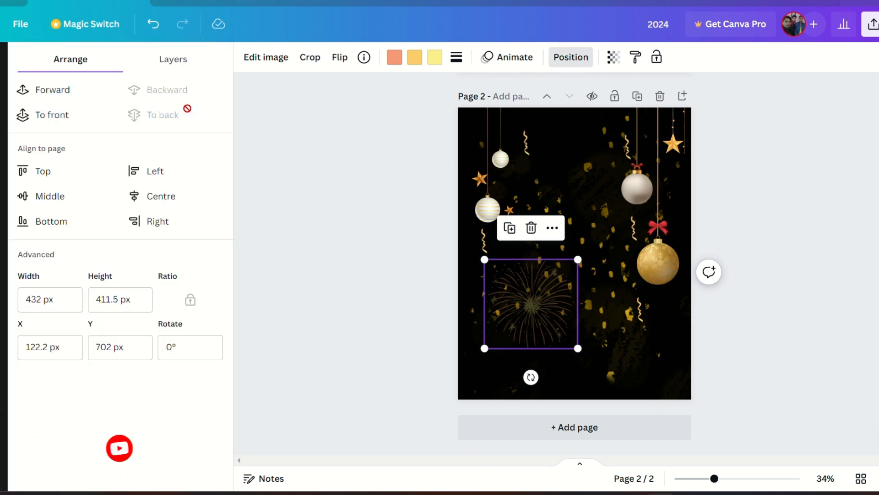
click(320, 136)
click(532, 299)
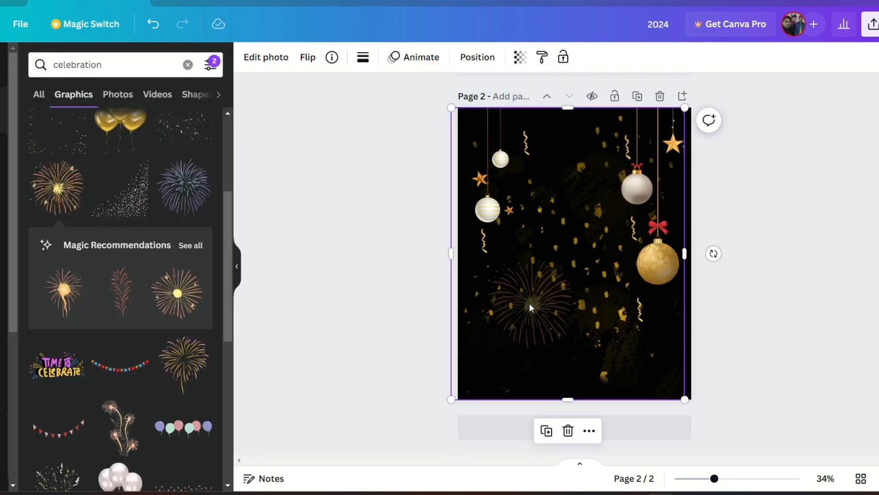
drag(527, 320, 531, 332)
click(164, 25)
click(164, 26)
Step: Set the fireworks' transparency to 26
click(570, 57)
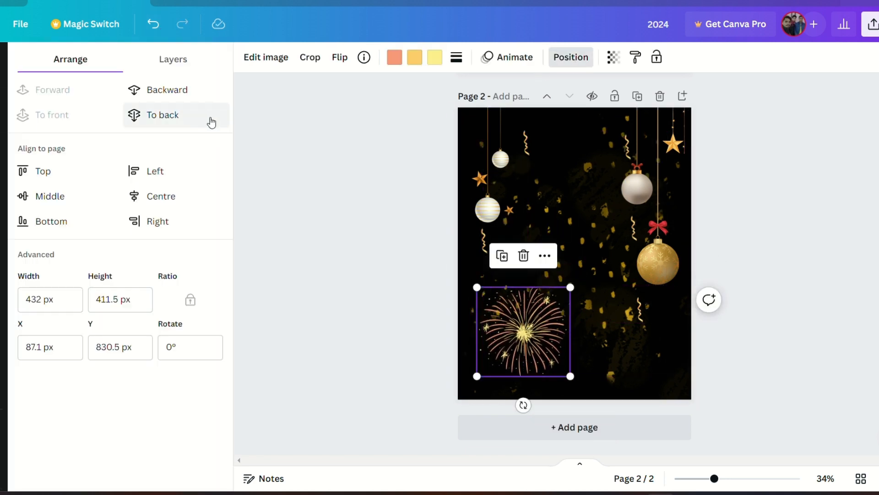
click(614, 56)
drag(518, 107, 534, 108)
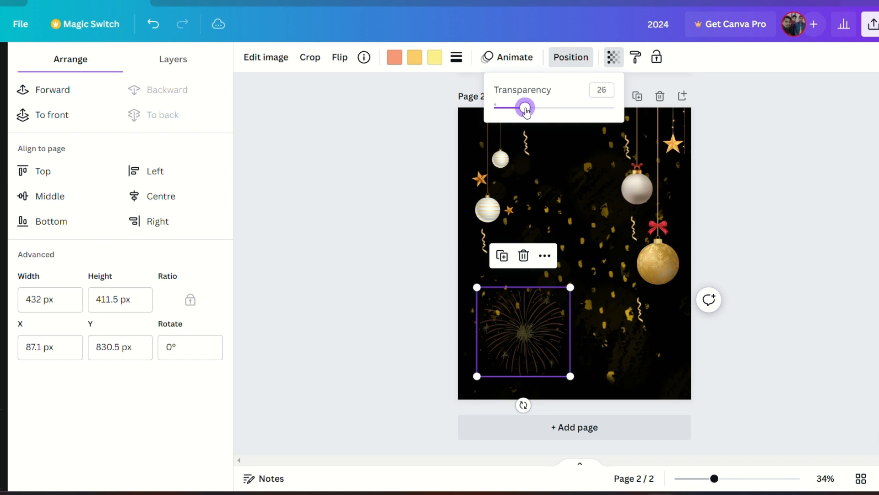
Step: Place a second faded fireworks behind the ornaments in the page's upper-right area
drag(514, 332, 624, 157)
click(725, 177)
click(624, 148)
click(773, 200)
scroll(64, 284, down, 4)
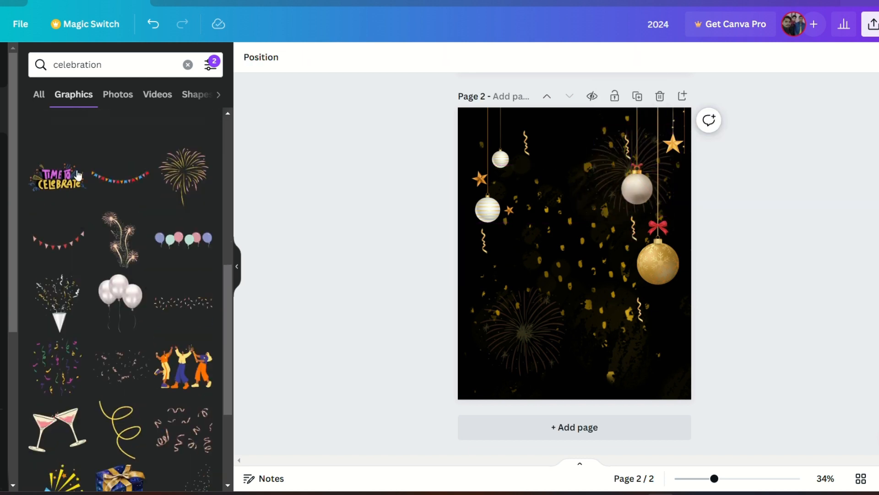
Step: Search graphics for "gift golden"
click(188, 64)
click(99, 67)
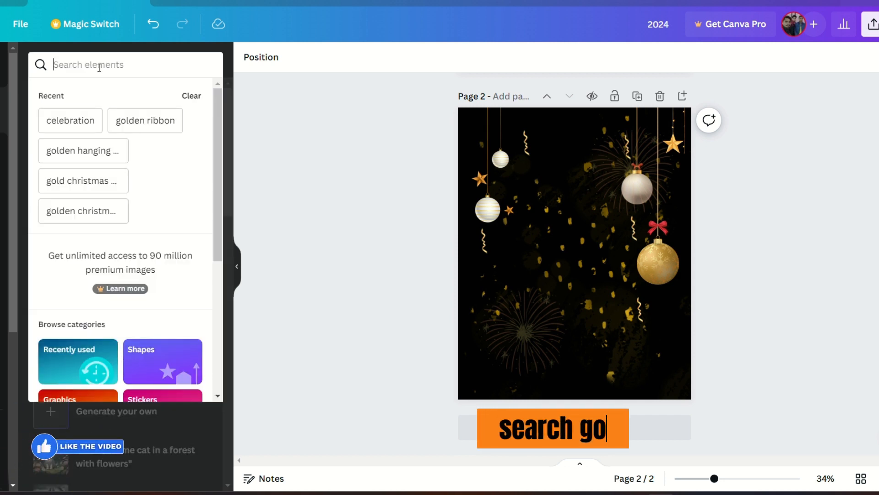
text(gift go)
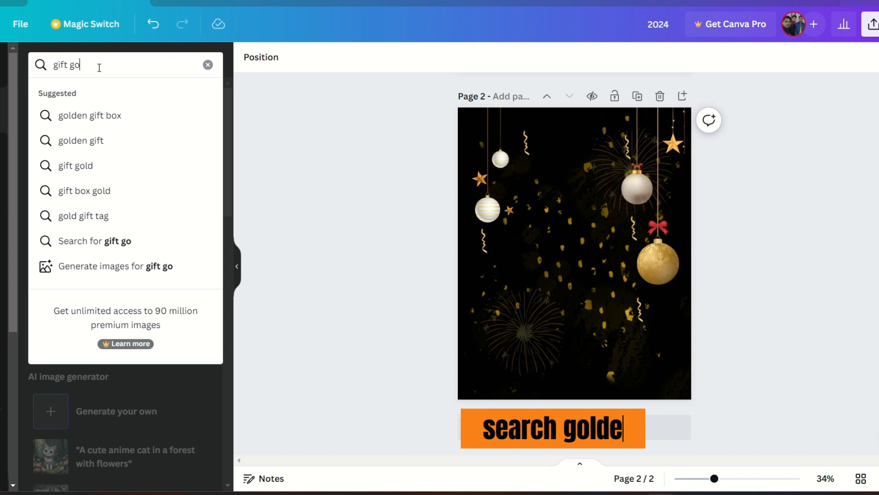
text(lden)
key(Return)
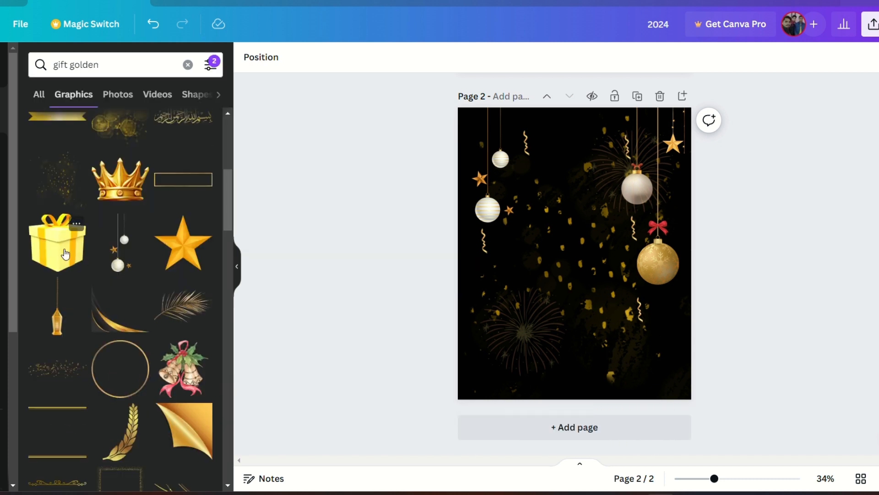
Step: Add the yellow gift box graphic and shrink it into the page's bottom-right corner
click(65, 254)
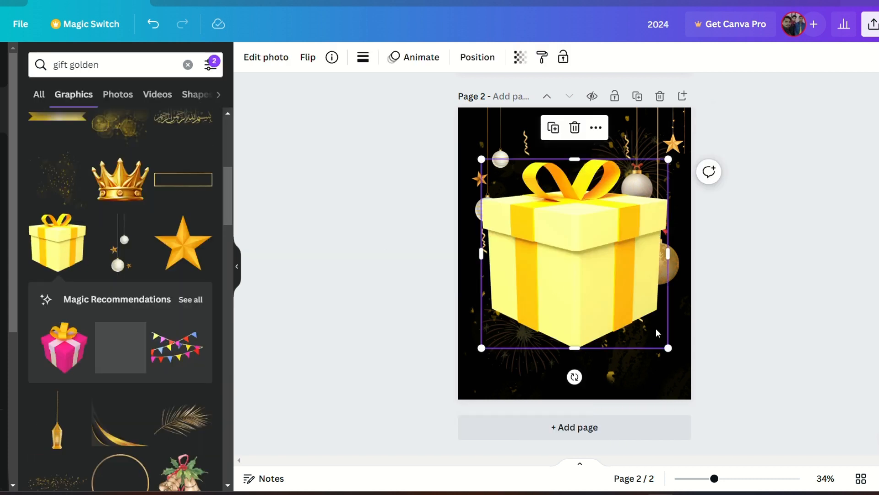
mouse_move(668, 349)
mouse_down()
mouse_move(518, 196)
mouse_move(658, 357)
mouse_up()
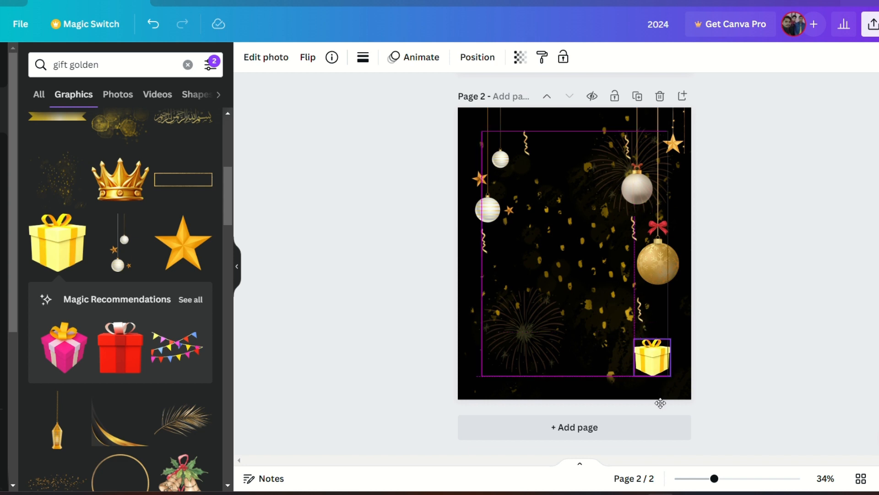
drag(660, 403, 660, 403)
Step: Set the gift box's transparency to 68
click(520, 57)
drag(520, 107, 484, 109)
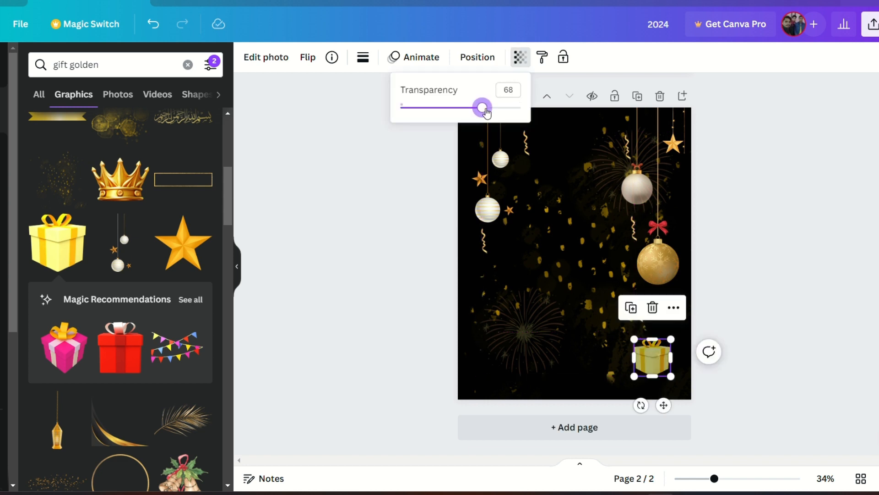
click(740, 137)
click(741, 138)
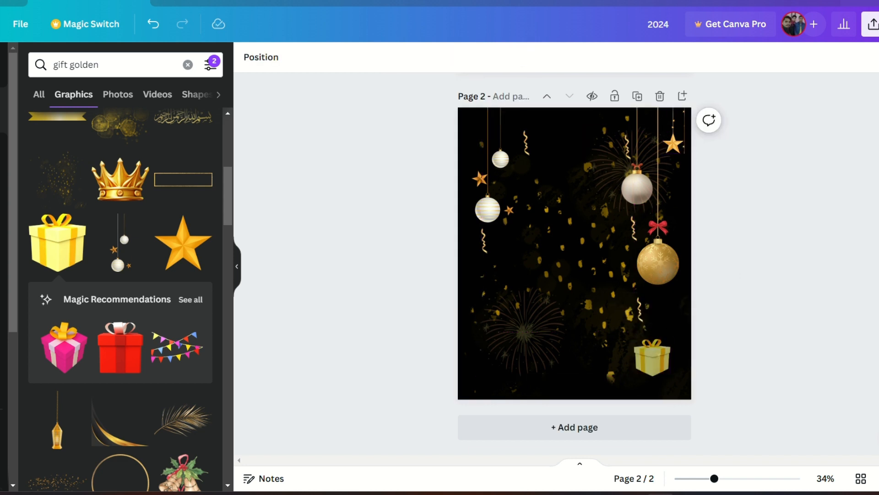
Step: Search graphics for "drop shadow"
click(187, 64)
click(87, 59)
text(drope)
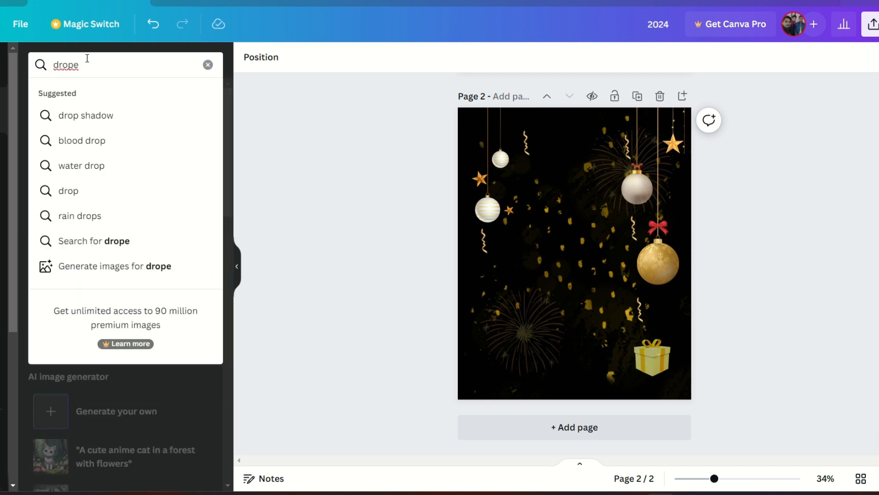
click(85, 115)
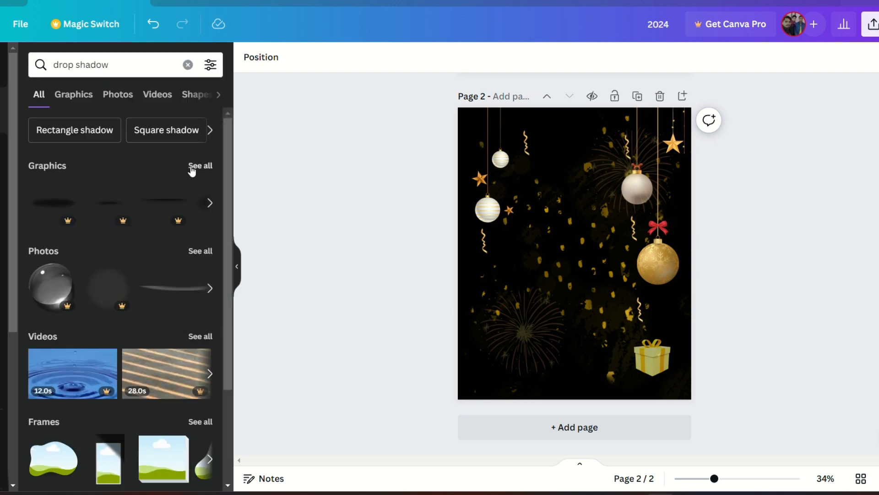
Step: Add a soft drop shadow graphic and drag it down to the gift box
click(192, 167)
click(191, 253)
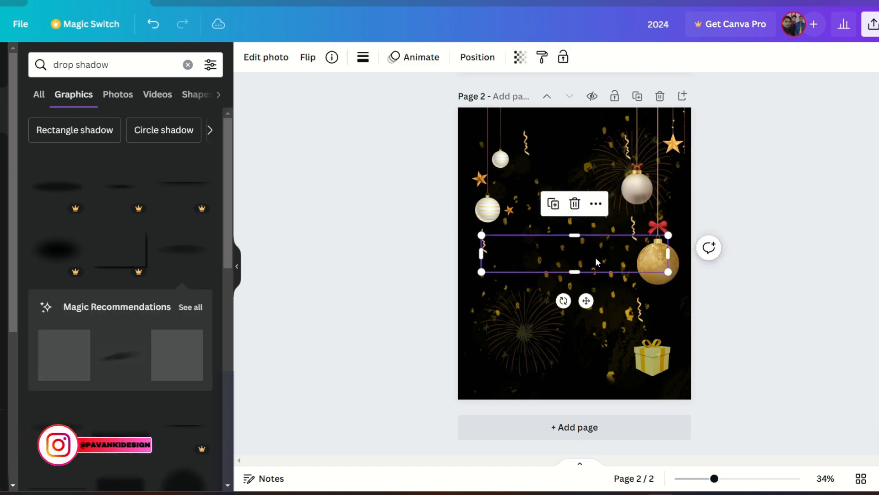
drag(667, 269, 663, 410)
click(771, 479)
Step: Align the drop shadow beneath the gift box at close zoom
scroll(751, 354, down, 11)
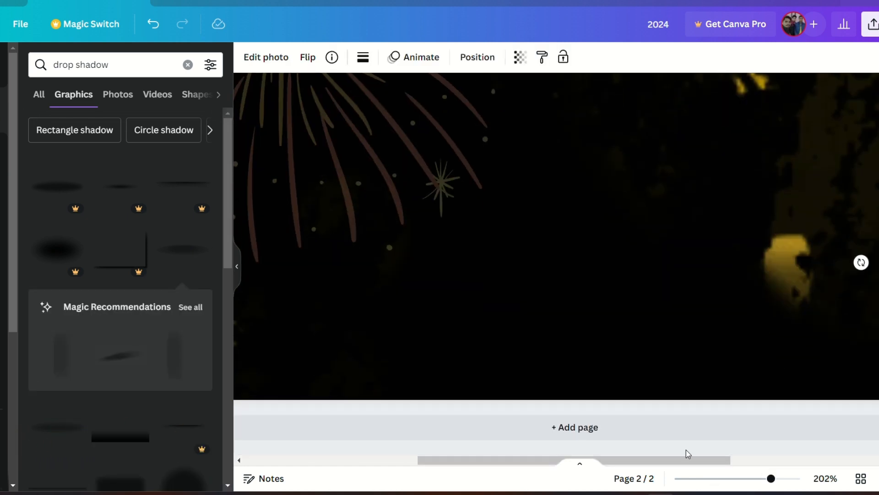
drag(687, 460, 844, 280)
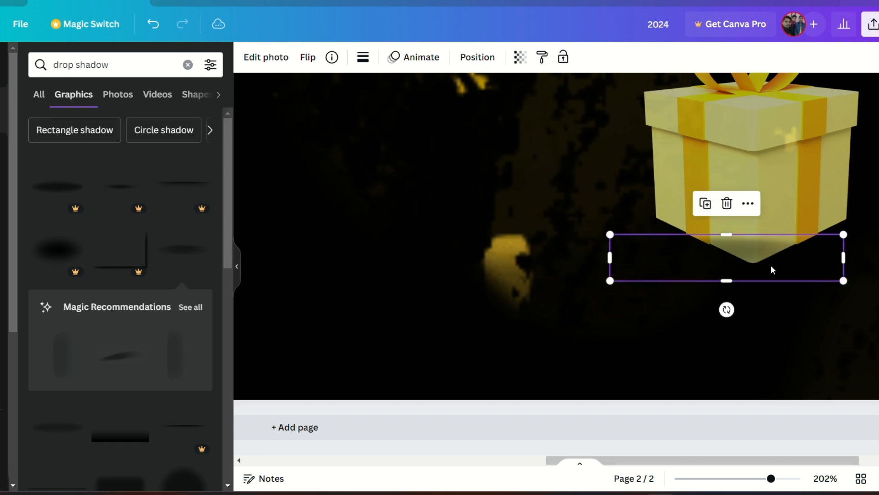
drag(697, 258, 724, 262)
click(488, 57)
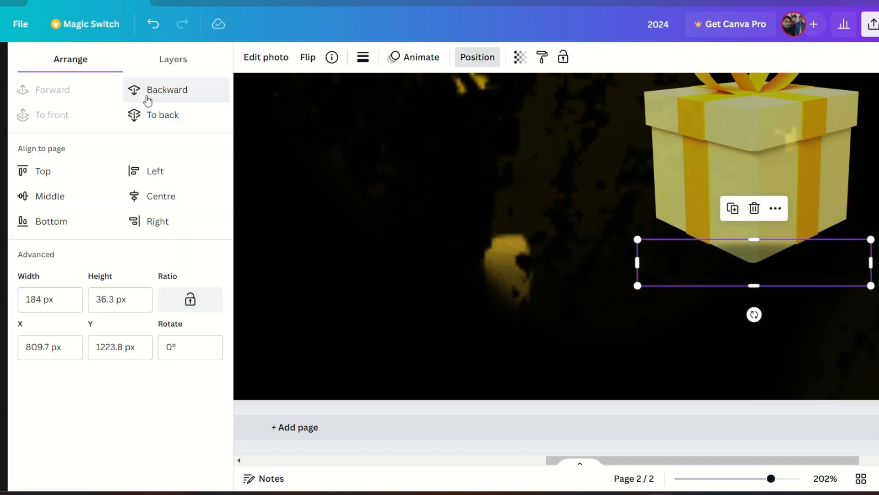
click(727, 479)
click(801, 306)
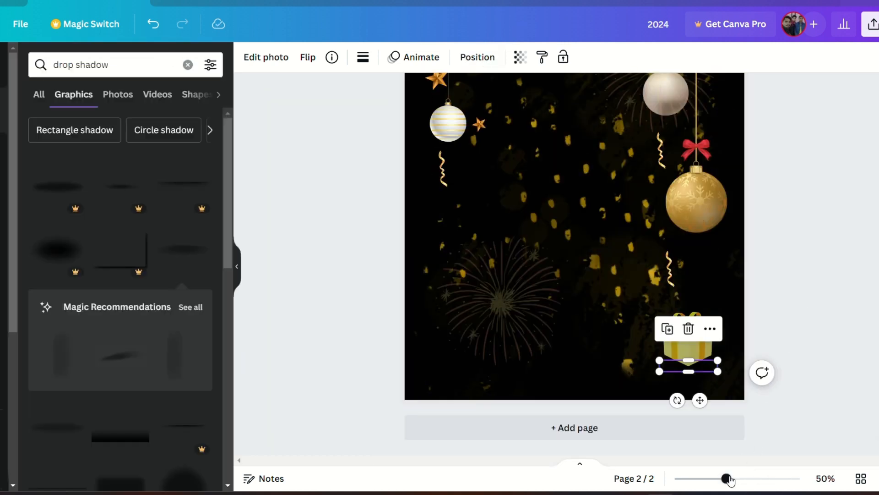
Step: Add a text box reading "happy new year" and switch it to uppercase
drag(727, 478, 719, 479)
click(773, 309)
key(t)
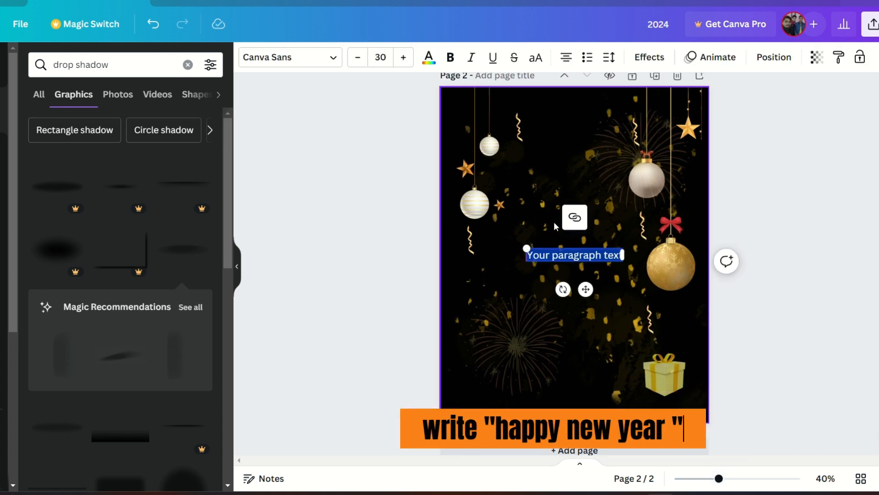
text(happy)
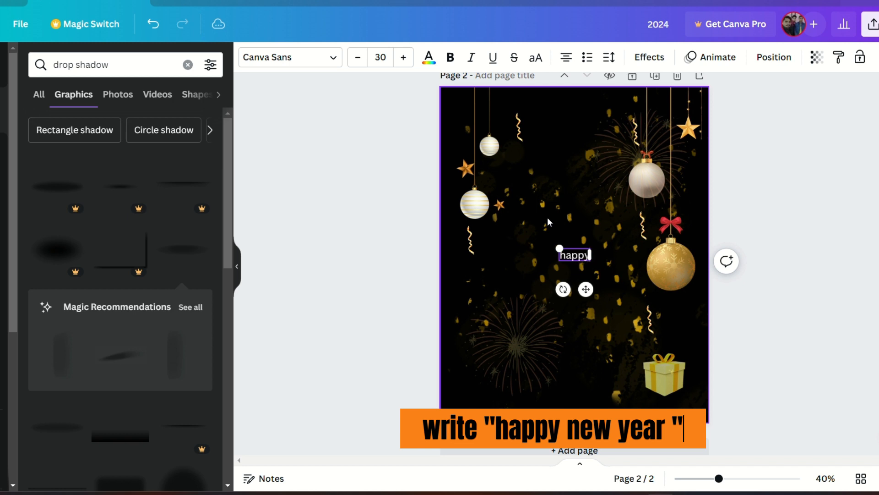
text( new year)
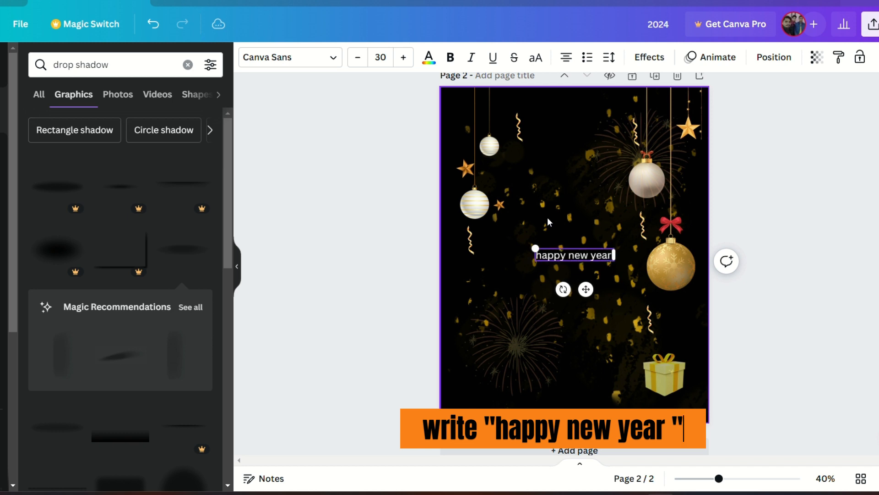
click(537, 59)
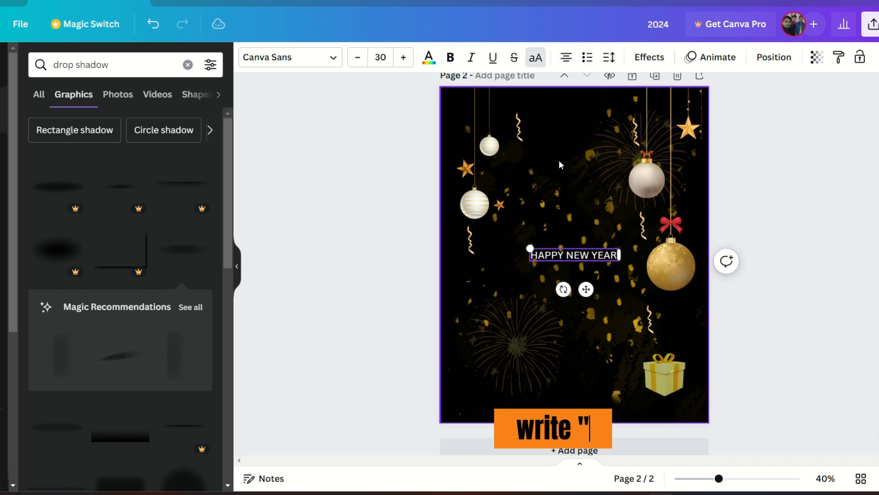
Step: Change the headline font to Anton and narrow the text box
click(291, 57)
scroll(150, 229, down, 4)
click(146, 213)
drag(609, 255, 588, 254)
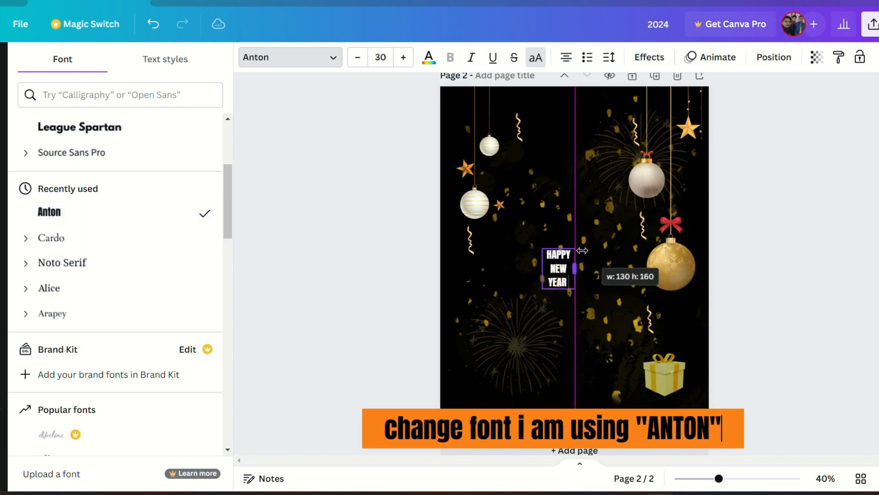
Step: Enlarge the HAPPY NEW YEAR headline to about 102 size and centre it in the upper page
drag(582, 250, 671, 174)
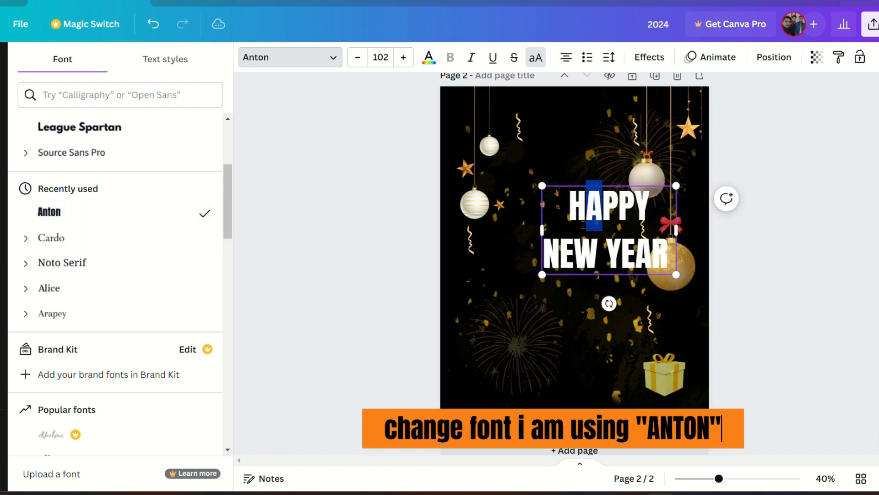
drag(583, 225, 556, 231)
click(701, 256)
drag(636, 271, 616, 257)
drag(561, 220, 573, 218)
click(765, 236)
click(567, 322)
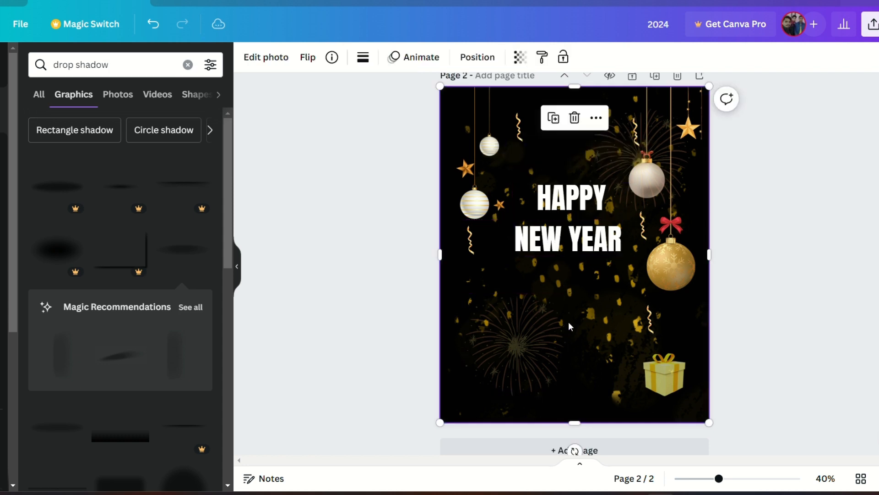
Step: Add a square shape, remove its fill and give it a white border
key(c)
click(60, 121)
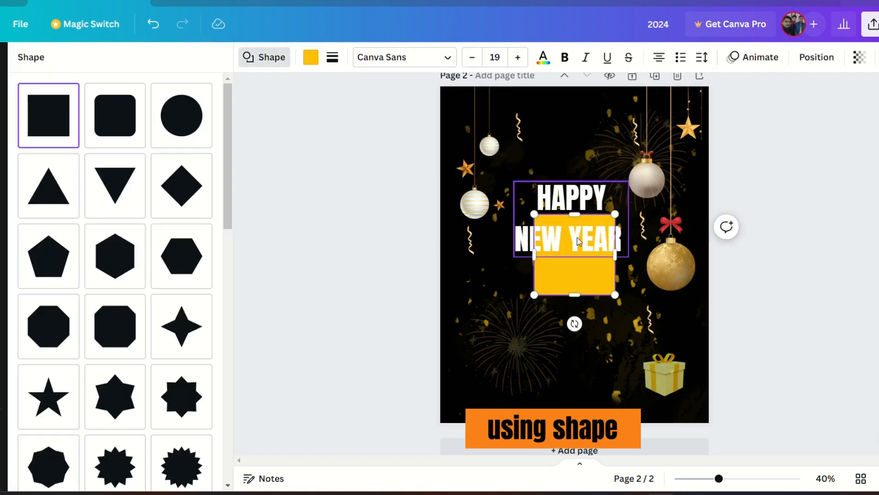
drag(577, 237, 569, 318)
click(310, 57)
click(65, 133)
click(333, 57)
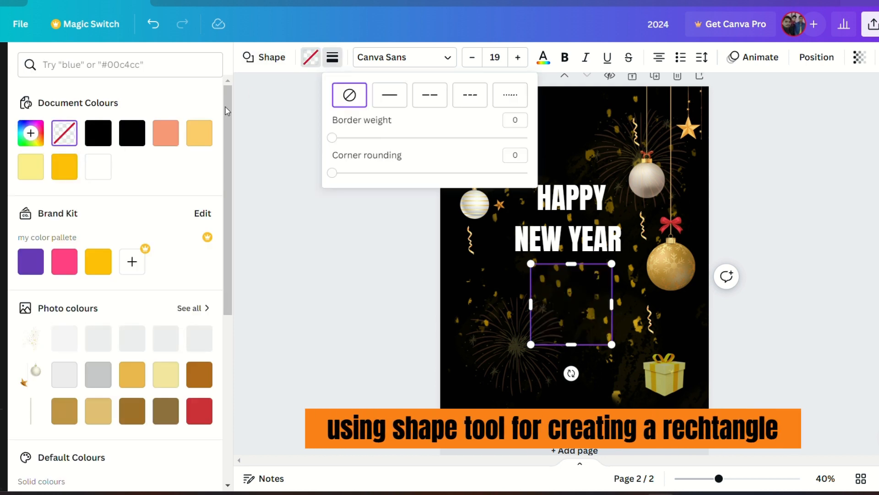
drag(337, 134, 349, 137)
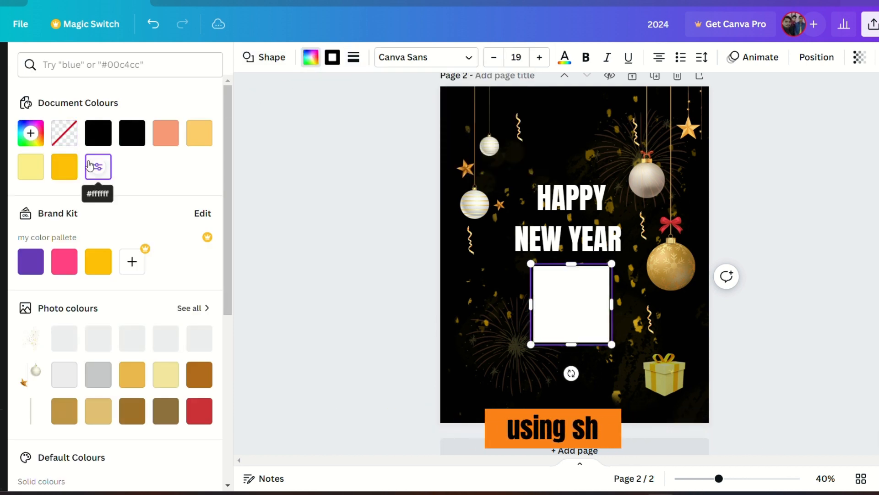
click(333, 57)
click(31, 166)
Step: Resize the outlined square into a rectangle framing the HAPPY NEW YEAR headline
drag(571, 344, 545, 253)
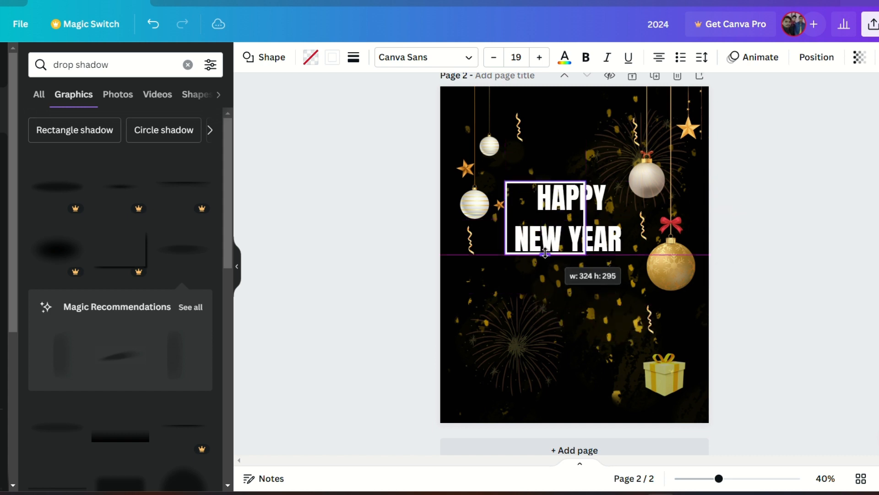
drag(583, 219, 627, 224)
click(592, 284)
drag(591, 285, 570, 242)
Step: Adjust the headline size and position so the white frame surrounds it
key(alt+shift+l)
click(798, 233)
click(541, 253)
click(581, 271)
click(578, 252)
click(567, 307)
click(578, 250)
click(577, 239)
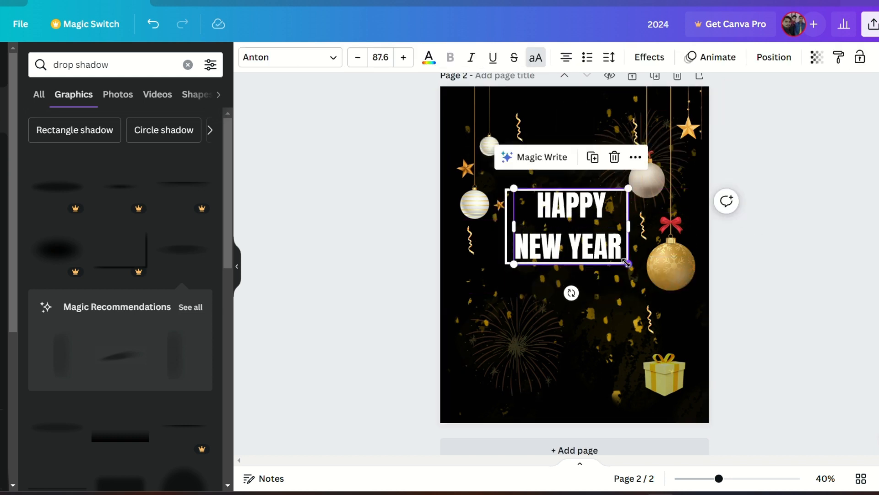
Step: Shrink the HAPPY NEW YEAR headline to about 80.5 size and nudge it to sit inside the white frame
drag(626, 263, 618, 257)
drag(572, 222, 568, 222)
click(509, 209)
click(506, 207)
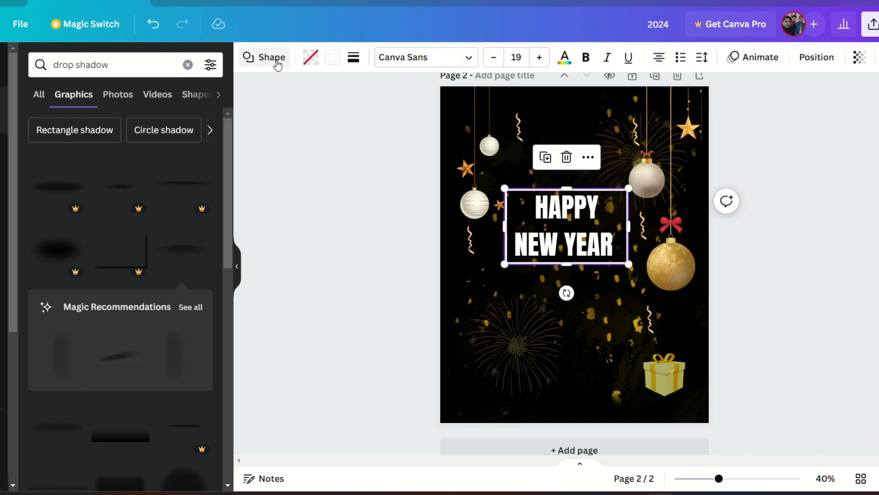
Step: Apply the Lift text effect to the headline with intensity 76
click(567, 215)
click(650, 57)
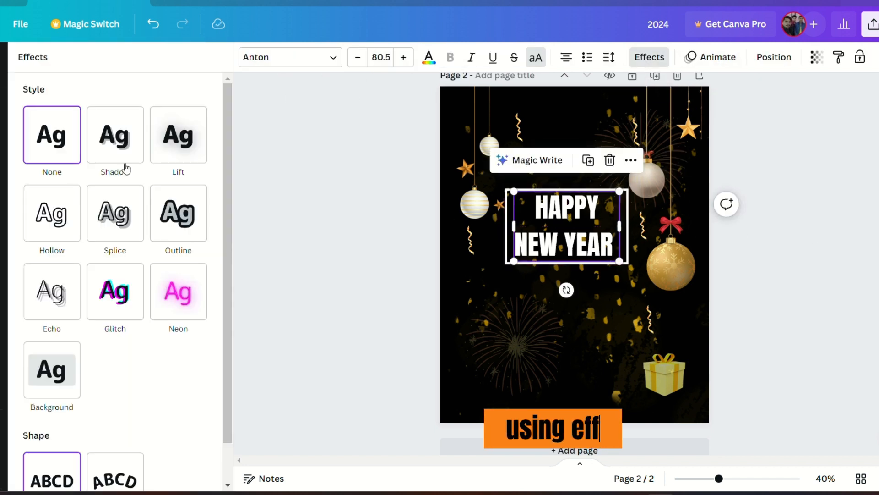
click(178, 134)
drag(113, 213, 163, 215)
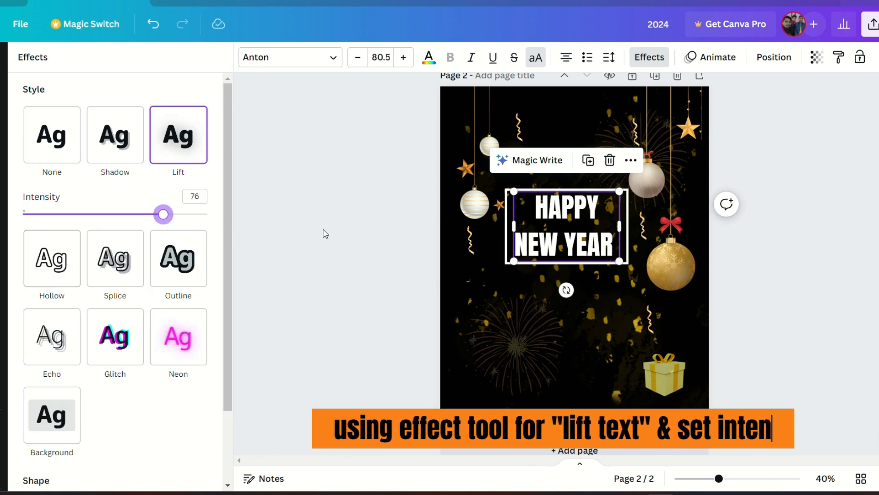
click(372, 223)
Step: Paste a 2024 text line and place it below the framed headline
drag(549, 247, 552, 248)
click(802, 271)
click(576, 287)
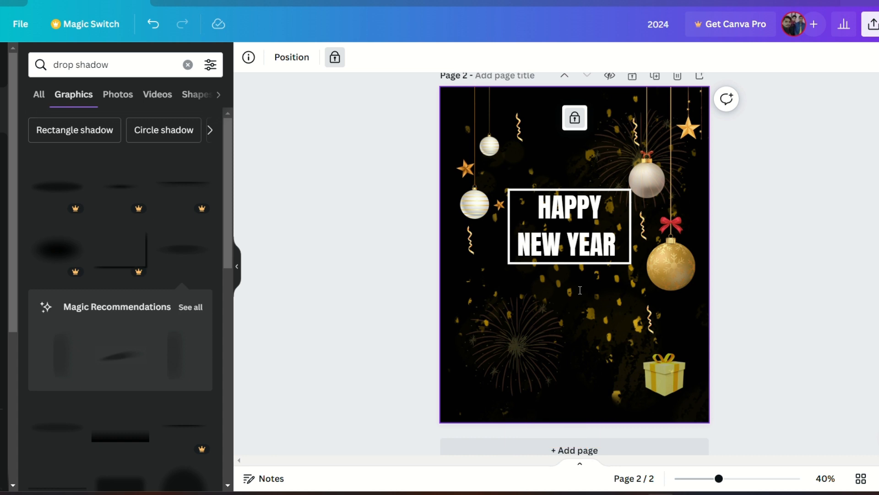
key(ctrl+v)
drag(586, 281, 585, 330)
click(586, 330)
Step: Reposition the white frame and headline so they sit centred above the 2024 line
drag(568, 243, 573, 241)
click(522, 298)
click(517, 247)
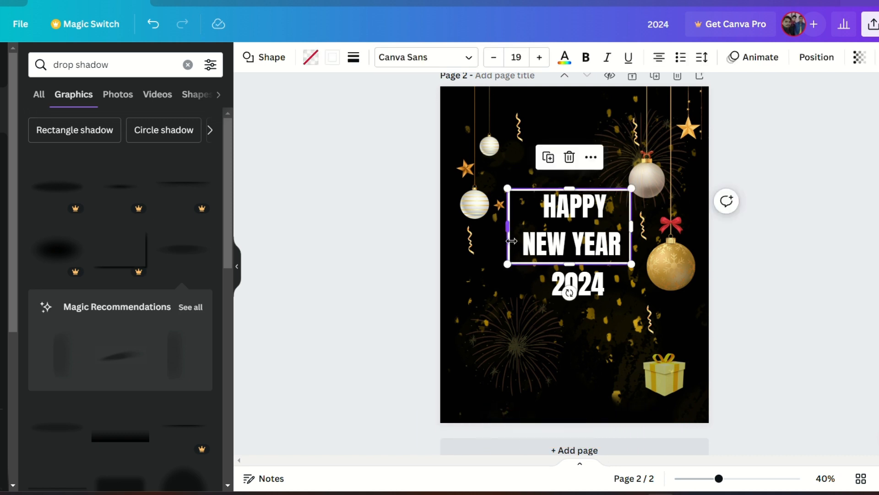
drag(511, 241, 518, 239)
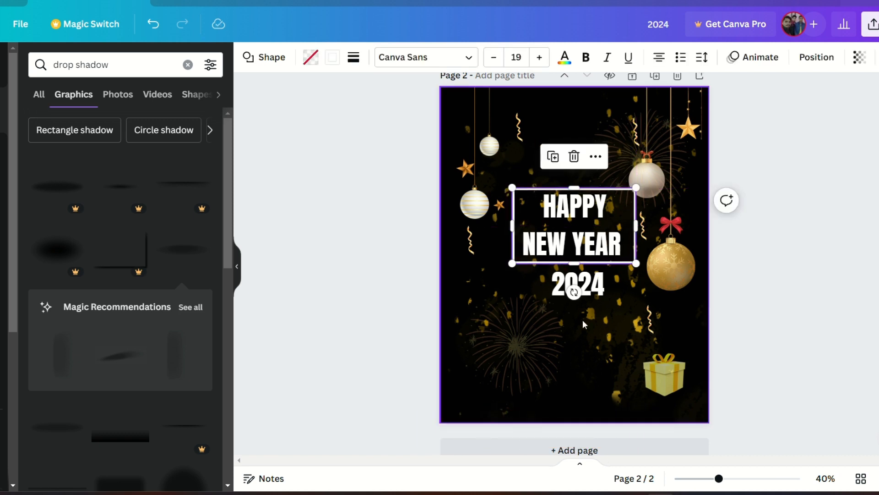
shift+click(581, 287)
shift+click(579, 238)
mouse_move(578, 237)
mouse_down()
mouse_move(578, 251)
mouse_move(575, 232)
mouse_move(573, 245)
mouse_up()
click(789, 256)
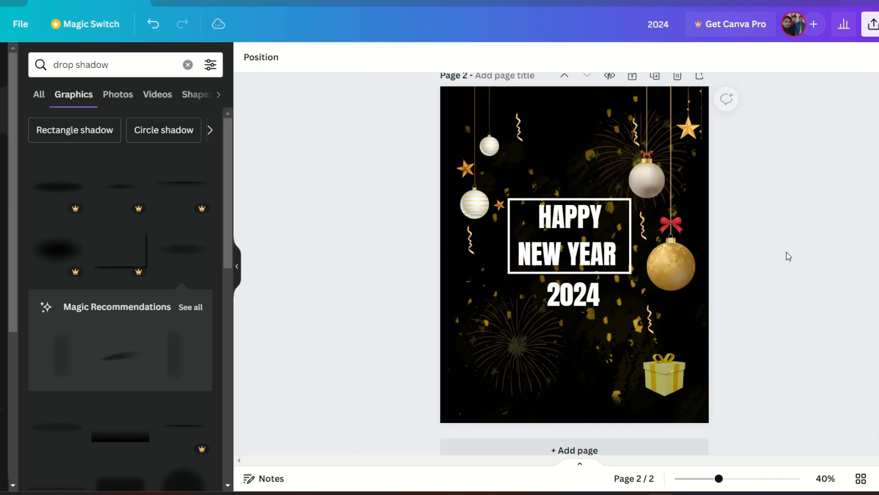
click(579, 304)
click(796, 284)
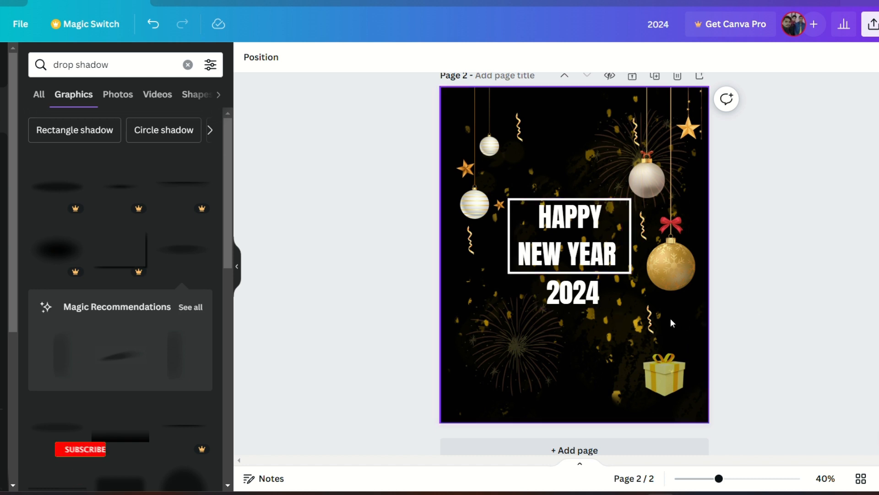
Step: Add a text box below 2024 and paste the New Year wishing quote beginning "May the upcoming year be a tapestry of joy"
key(t)
click(597, 266)
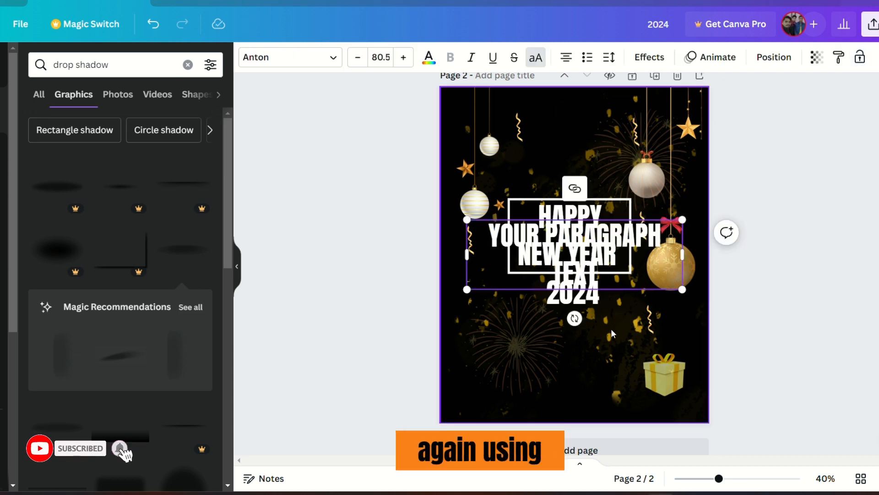
drag(682, 290, 530, 242)
drag(512, 269, 565, 350)
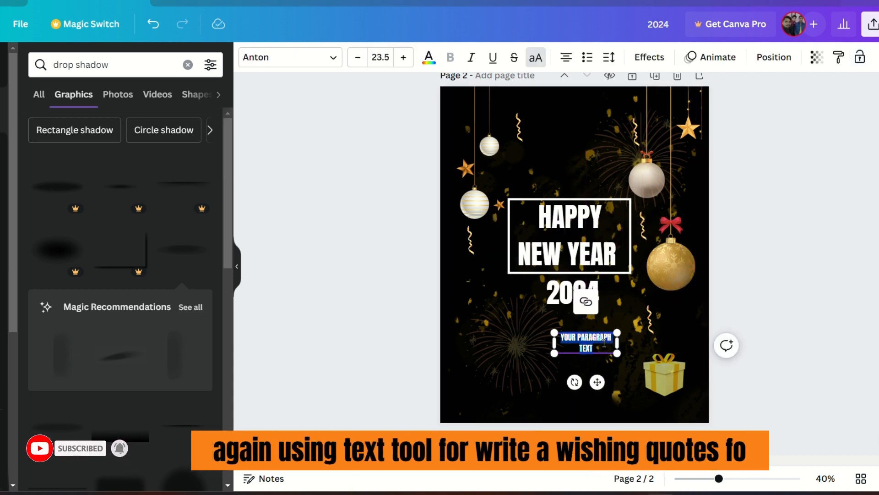
text("MAY THE UPCOMING YEAR BE A TAPESTRY OF JOY, WHERE EVERY THREAD IS WOVEN WITH MOMENTS OF LAUGHTER, LOVE, AND ENDLESS POSSIBILITIES. HAPPY NEW YEAR 2024!")
drag(710, 365, 659, 357)
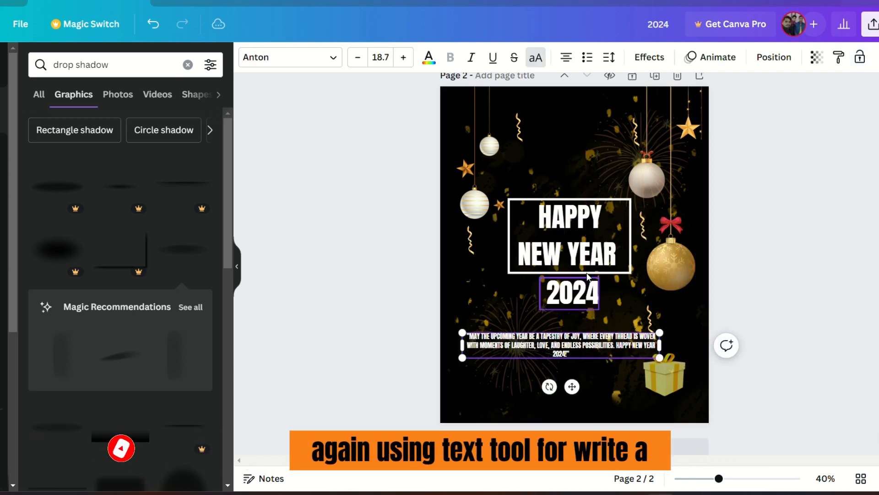
Step: Change the quote's font to Old Standard by searching fonts for old
click(291, 57)
scroll(70, 320, down, 5)
scroll(70, 320, up, 5)
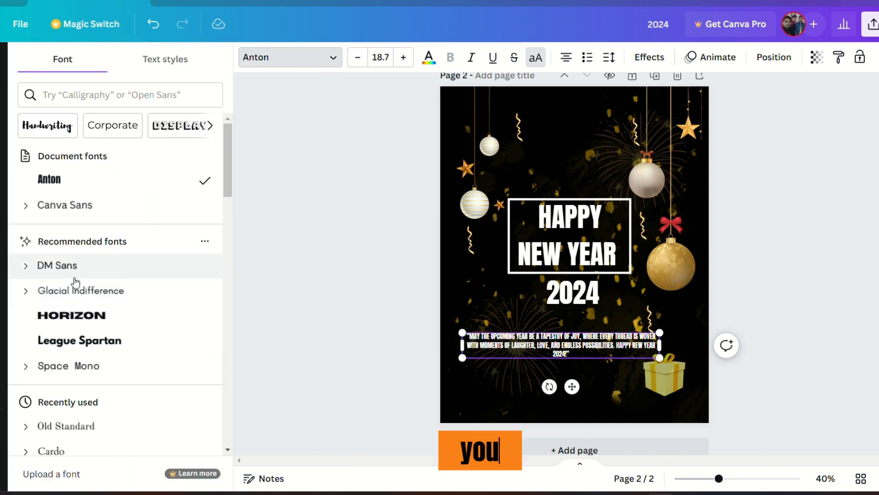
click(104, 93)
text(old)
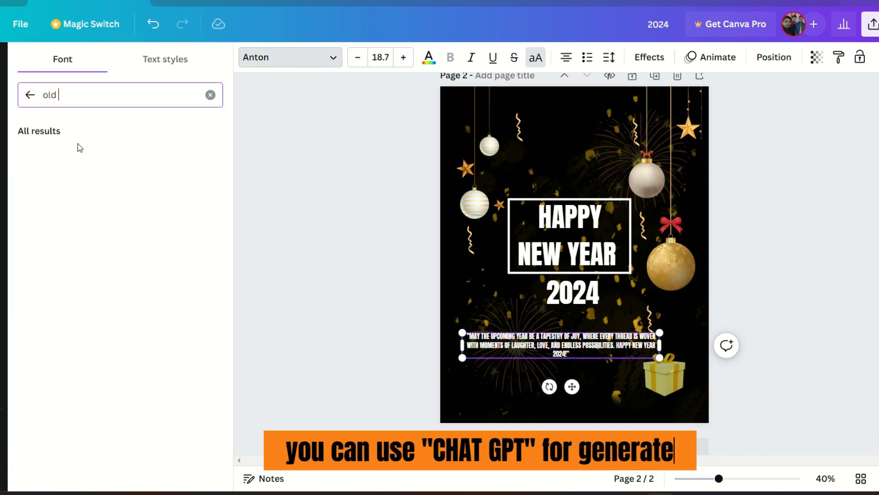
click(81, 158)
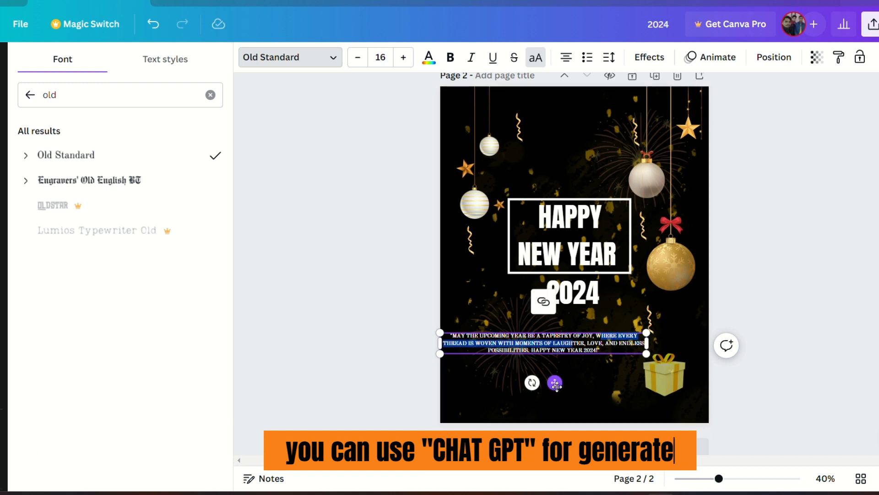
Step: Justify the quote text, narrow its box and centre it below 2024
drag(555, 383, 585, 355)
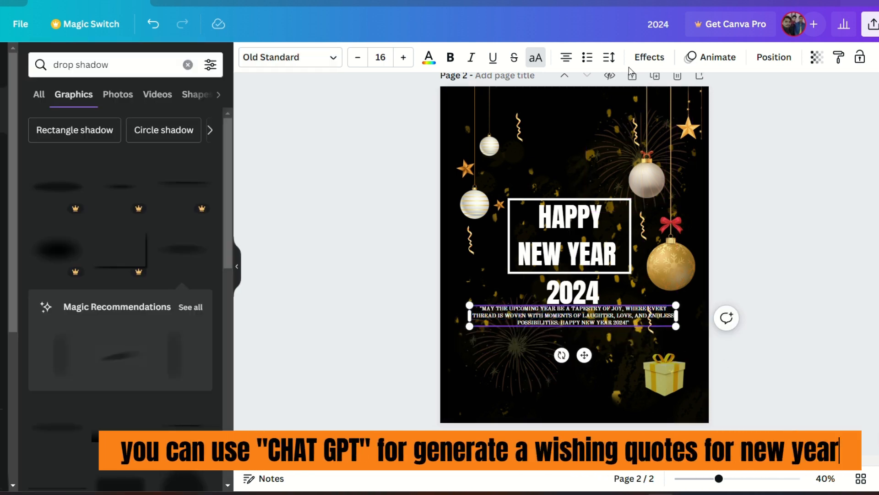
click(568, 60)
click(570, 62)
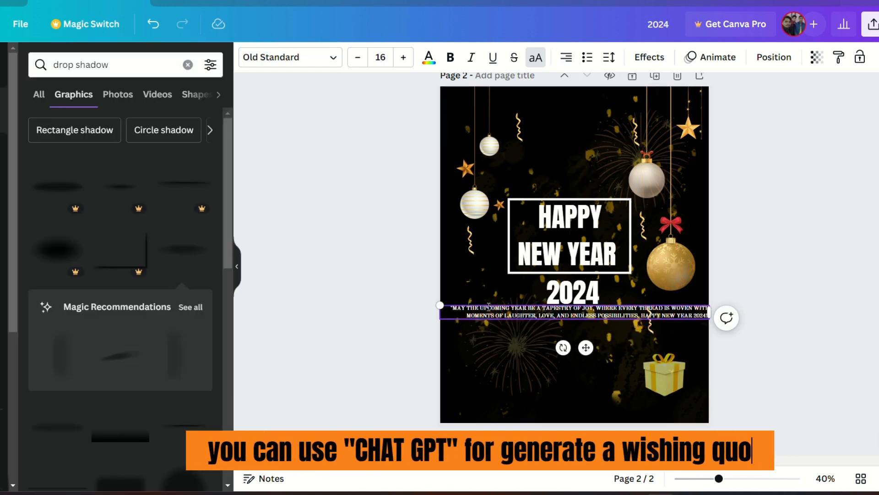
drag(440, 305, 520, 309)
drag(621, 349, 598, 348)
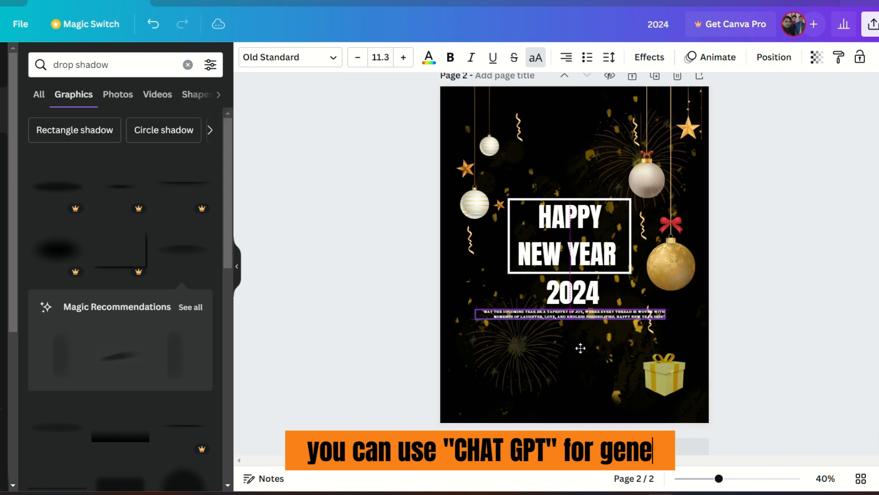
click(568, 59)
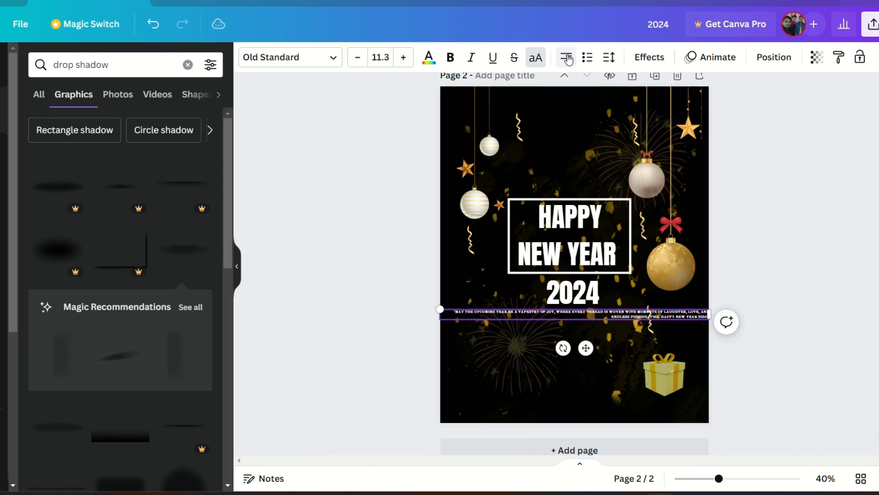
click(568, 59)
drag(709, 314, 581, 318)
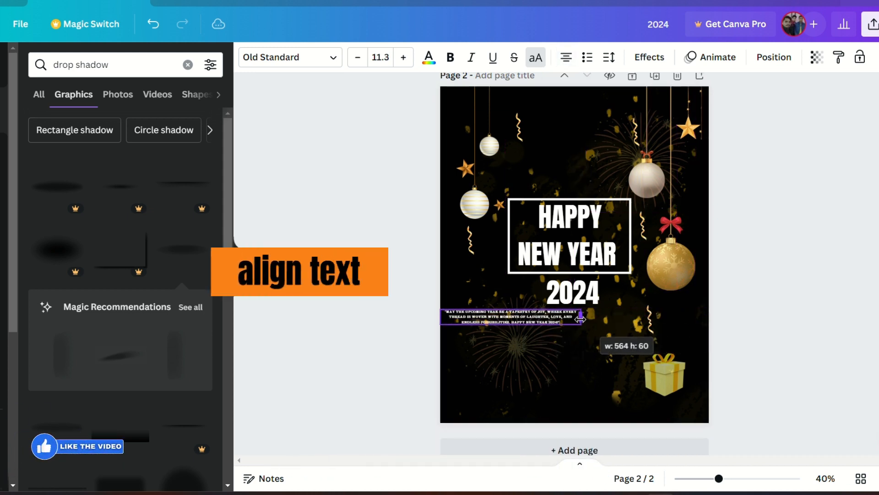
drag(516, 355, 579, 358)
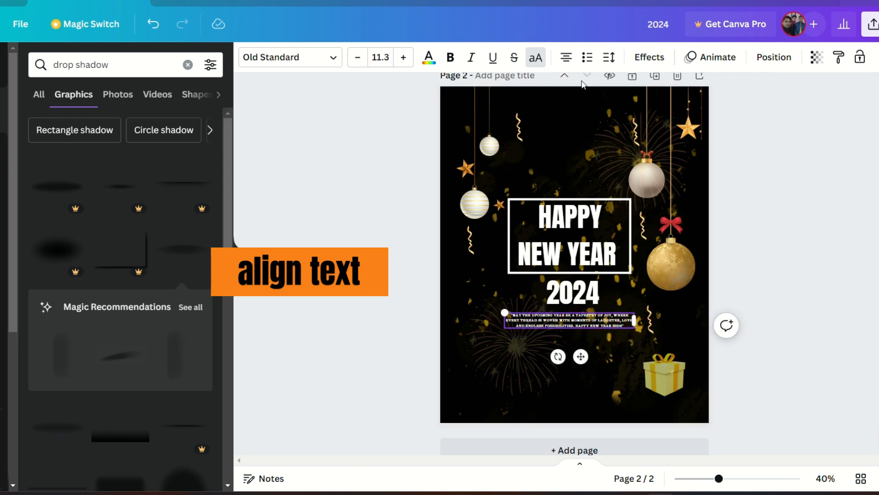
click(666, 299)
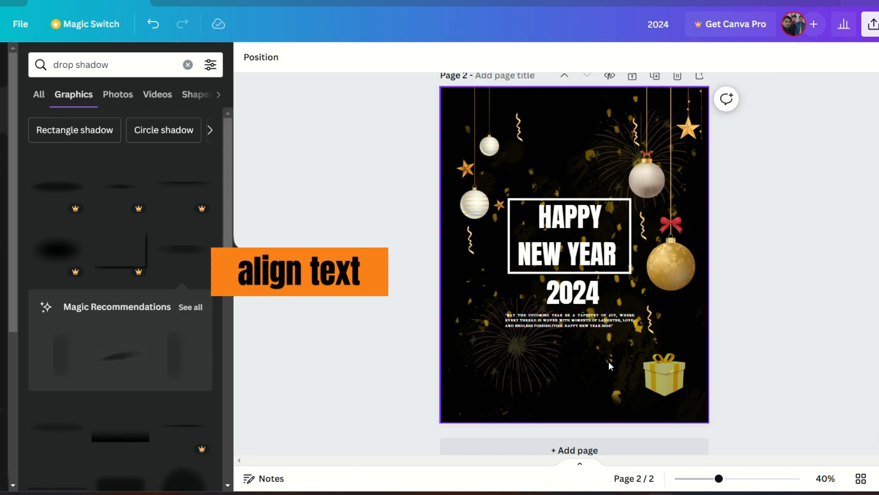
Step: Widen the quote text box so the wishing text spans more of the poster beneath 2024
ctrl+scroll(600, 344, up, 5)
scroll(600, 344, down, 4)
click(663, 181)
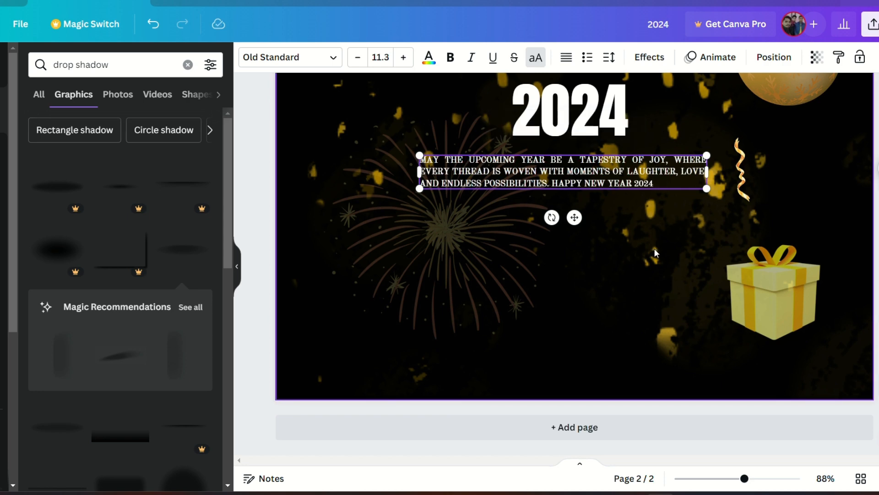
drag(707, 188, 820, 203)
drag(677, 174, 633, 178)
click(743, 151)
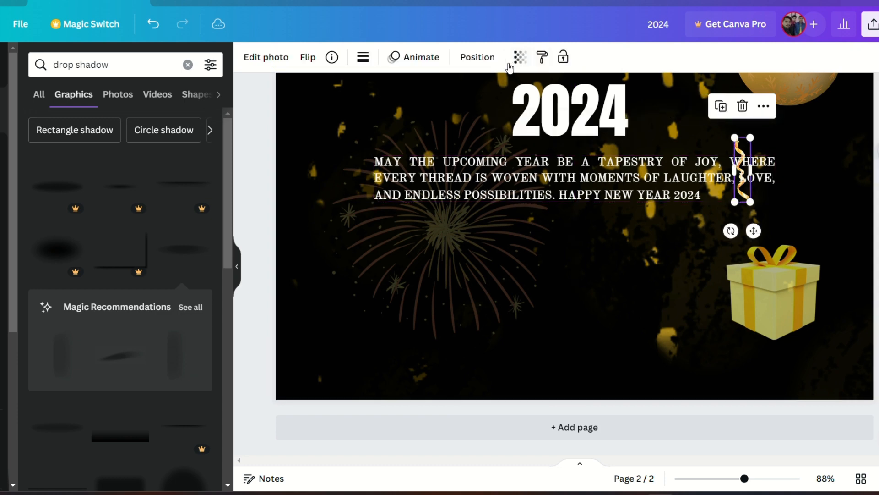
click(477, 57)
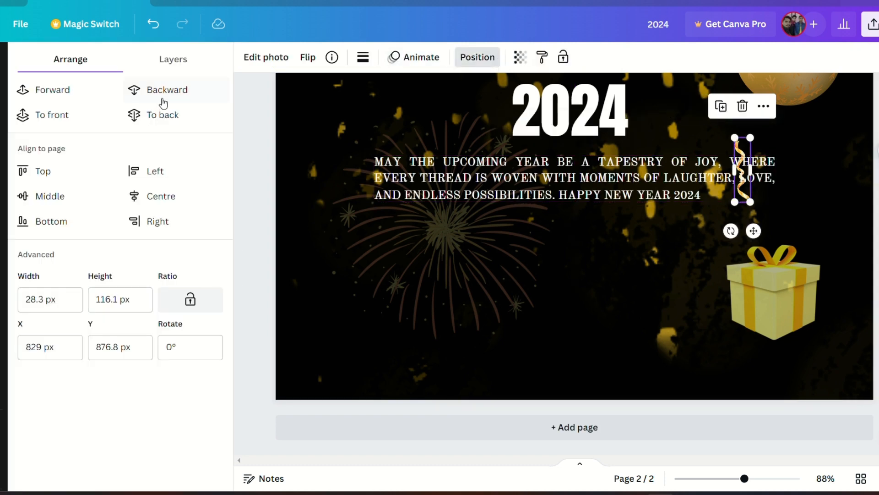
click(327, 172)
scroll(451, 233, up, 3)
scroll(770, 311, down, 5)
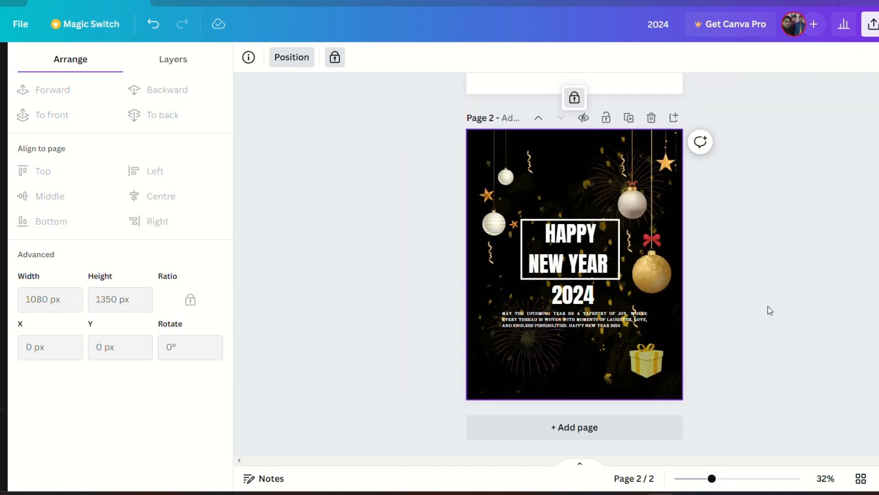
key(Escape)
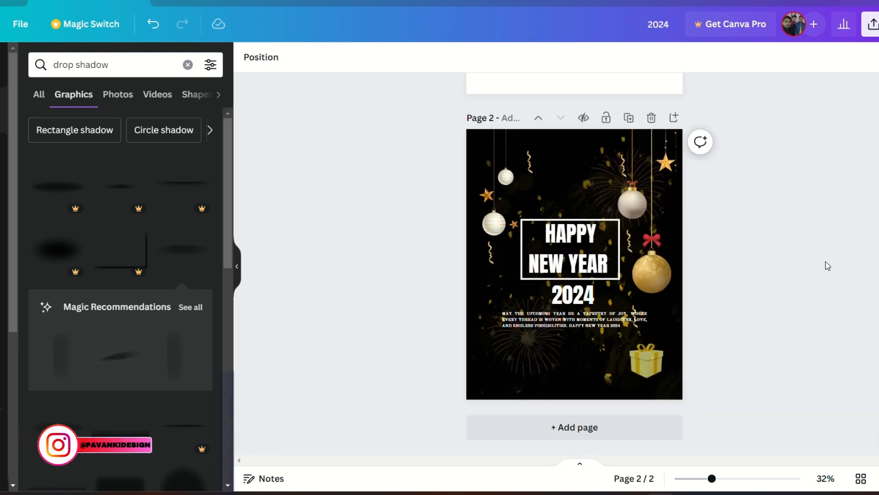
Step: Move the framed headline and the 2024 line up slightly
drag(567, 256, 567, 237)
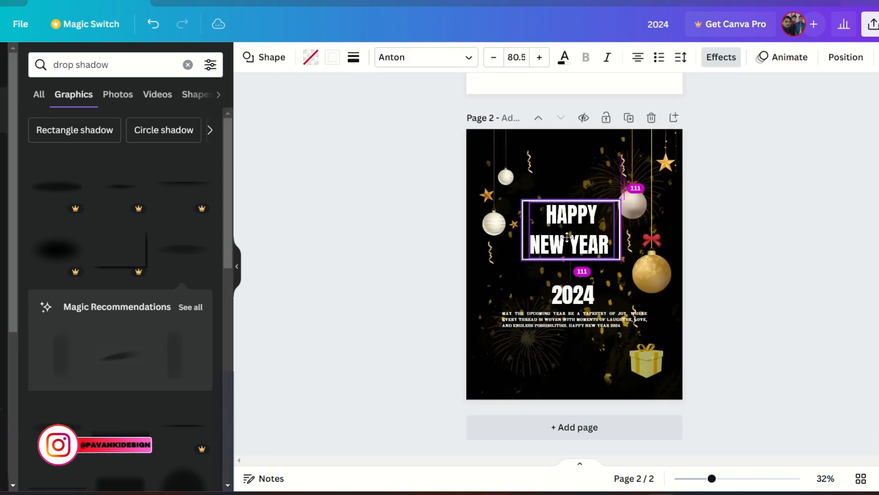
drag(576, 301, 574, 283)
click(454, 218)
Step: Search graphics for decorative line and add the first plain line to the poster
double_click(126, 57)
key(BackSpace)
key(BackSpace)
key(BackSpace)
key(BackSpace)
key(BackSpace)
key(BackSpace)
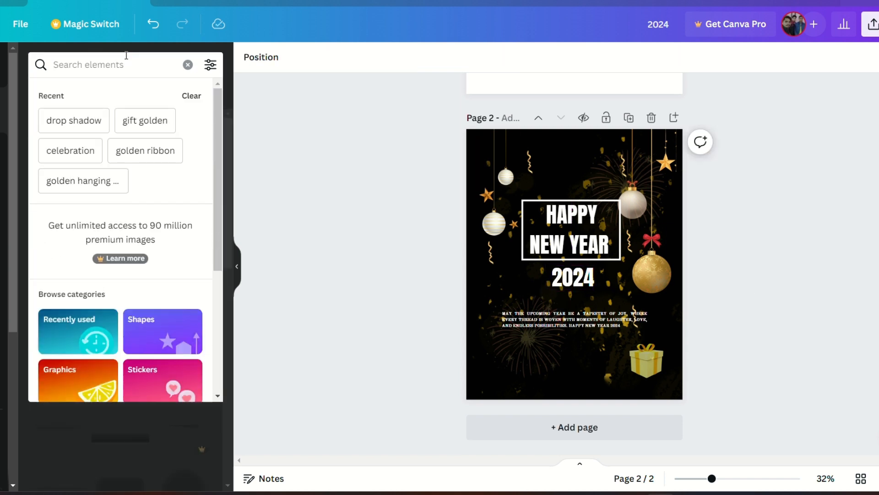
text(decorative )
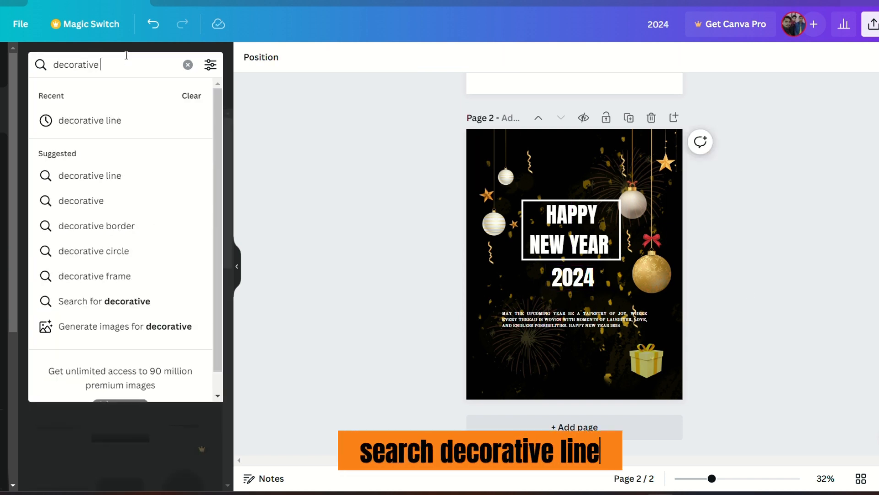
text(line)
key(Return)
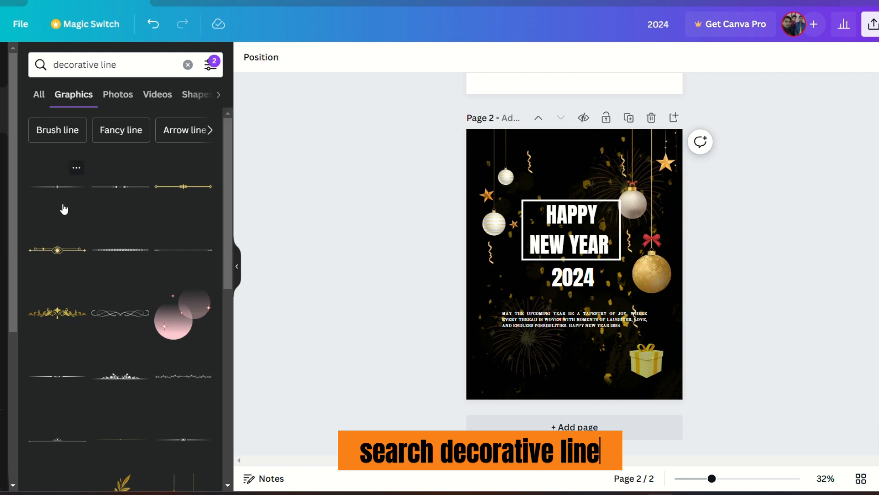
click(60, 192)
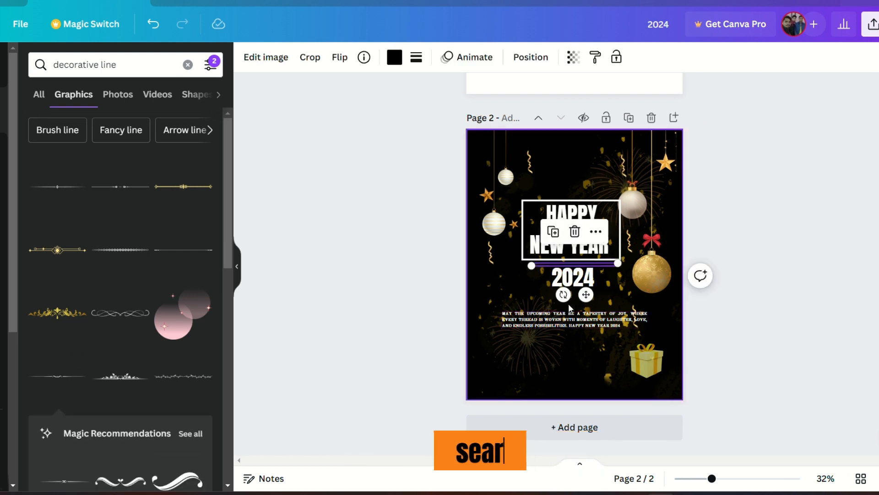
Step: Place the decorative line centred just beneath the 2024 line
click(395, 57)
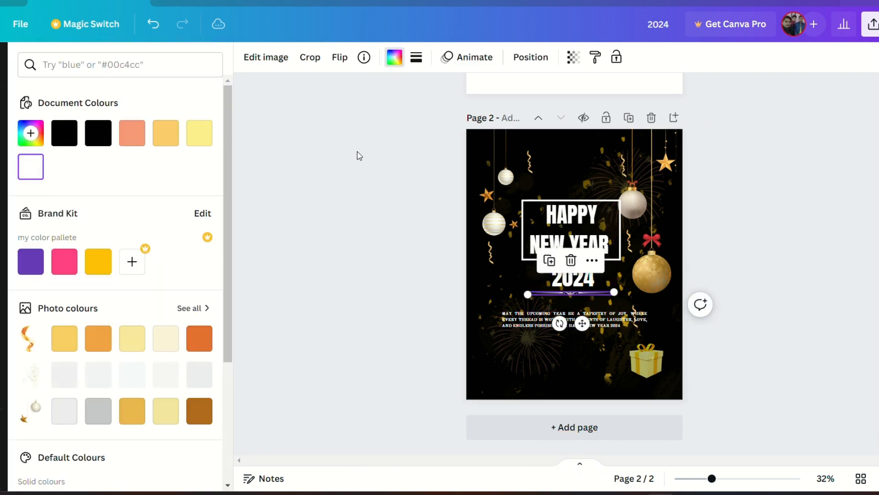
click(372, 161)
scroll(611, 367, up, 5)
scroll(611, 367, down, 3)
click(570, 288)
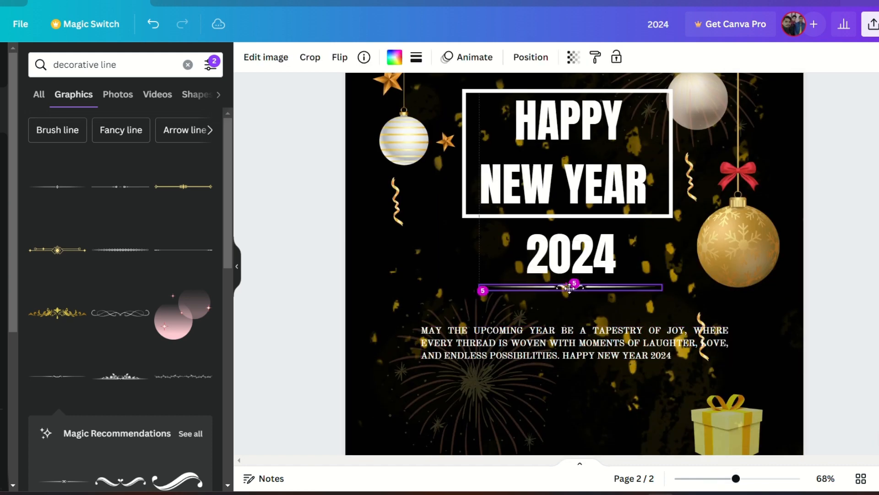
click(707, 478)
click(736, 299)
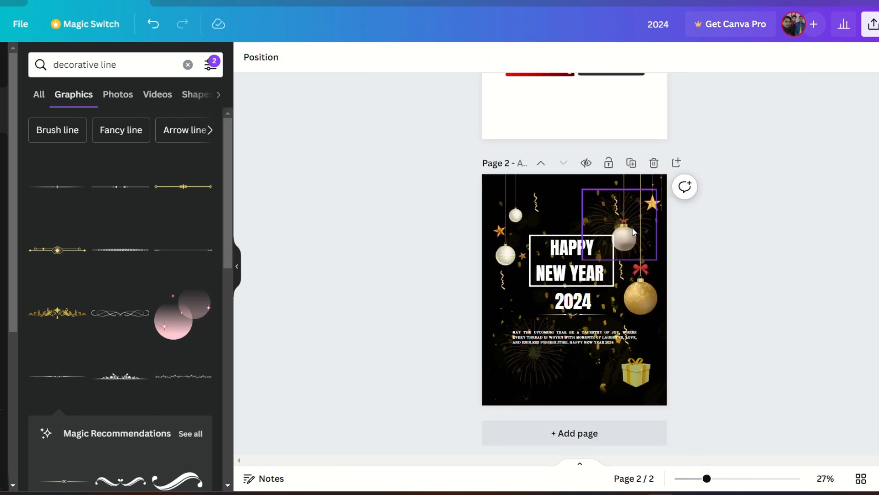
click(655, 263)
click(706, 265)
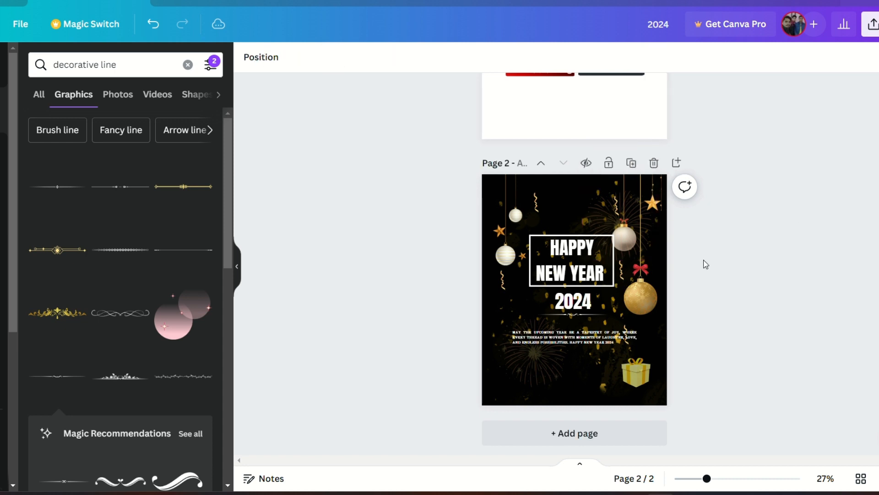
Step: Move the gold and silver ornaments up beside the framed headline
click(651, 284)
drag(660, 316, 632, 237)
click(620, 235)
click(621, 240)
click(676, 239)
drag(645, 274, 644, 268)
click(700, 261)
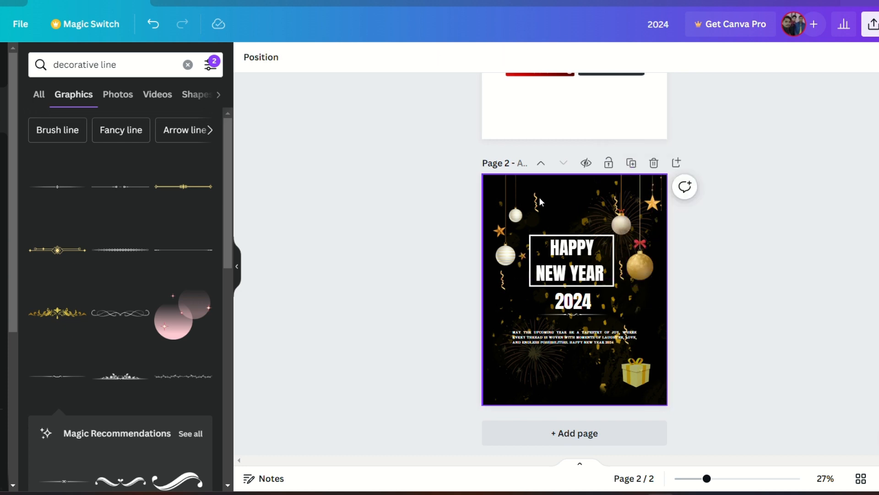
Step: Place a gold star near the top, above the headline's left side
click(651, 203)
drag(651, 204, 545, 226)
click(733, 281)
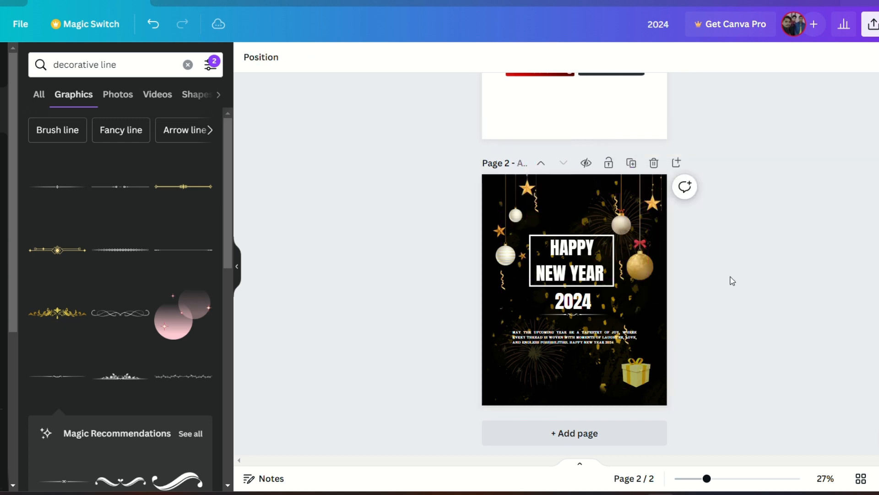
click(642, 372)
click(266, 57)
click(192, 448)
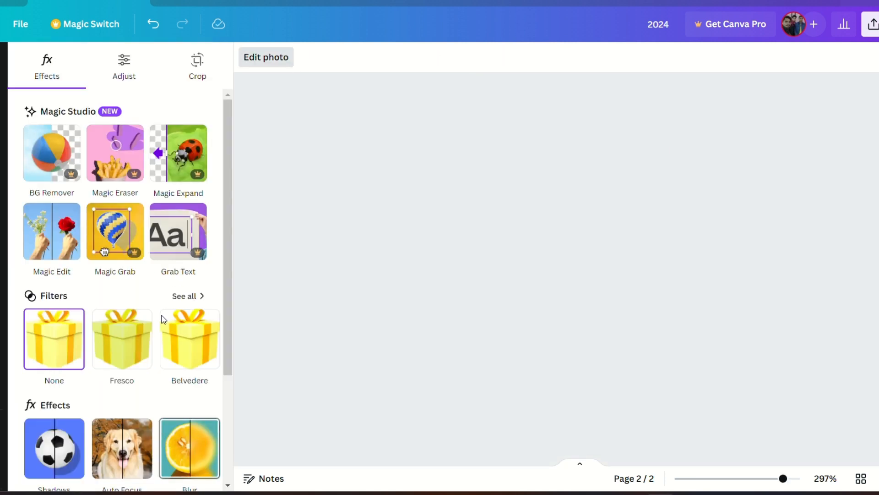
click(164, 96)
click(29, 59)
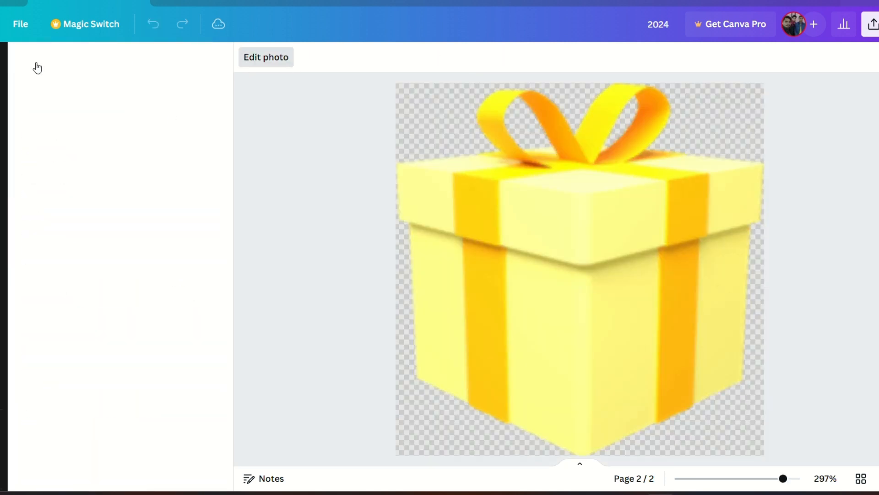
Step: Nudge the gift box slightly up and to the left
click(307, 182)
click(637, 380)
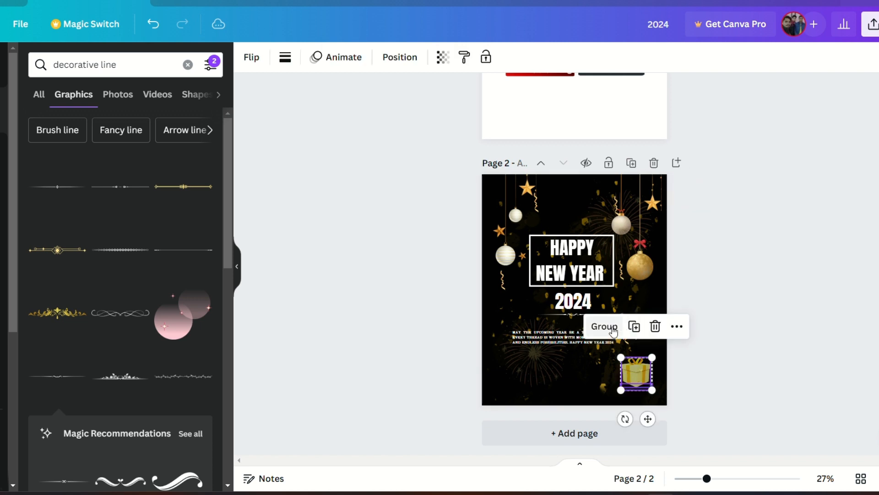
mouse_move(637, 380)
mouse_down()
mouse_move(513, 385)
mouse_move(630, 376)
mouse_up()
click(513, 372)
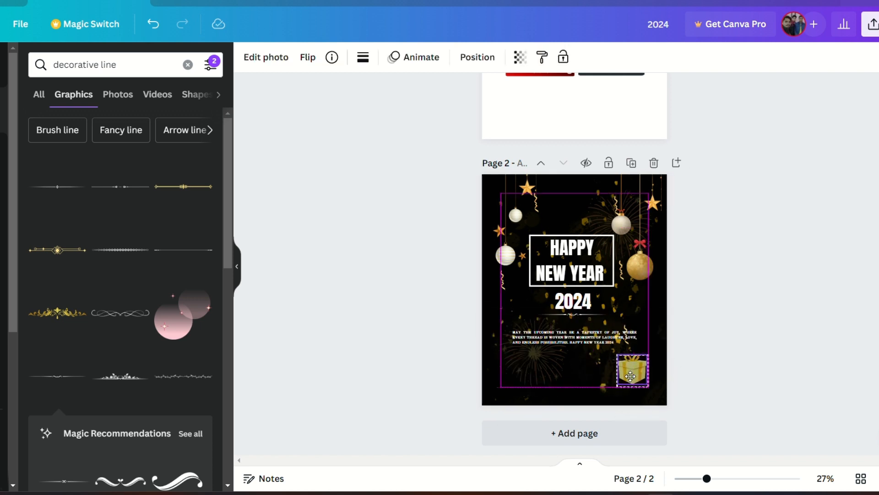
Step: Add a plain decorative line and place it just beneath the quote text
click(182, 253)
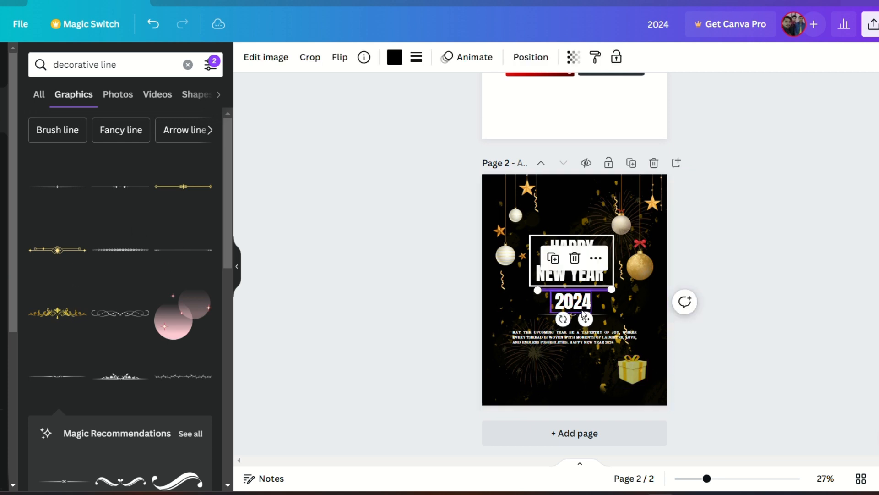
drag(584, 313, 585, 381)
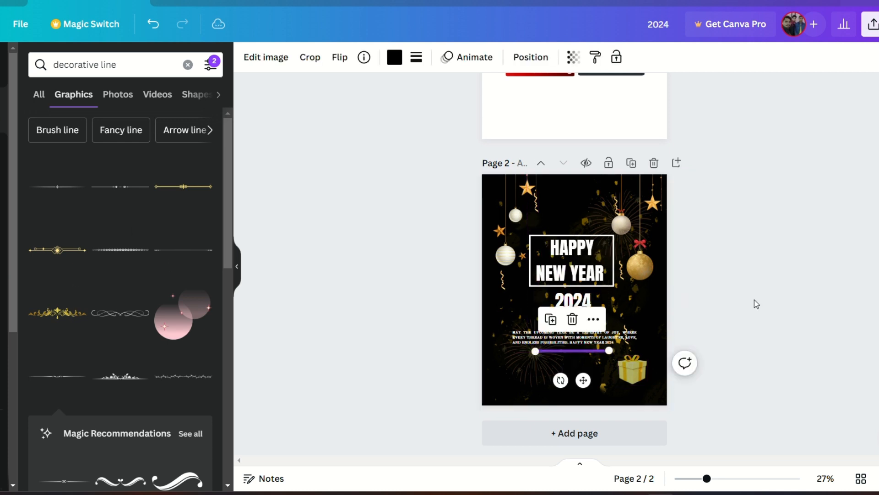
click(754, 301)
Step: Colour the lower decorative line white
click(570, 352)
click(398, 59)
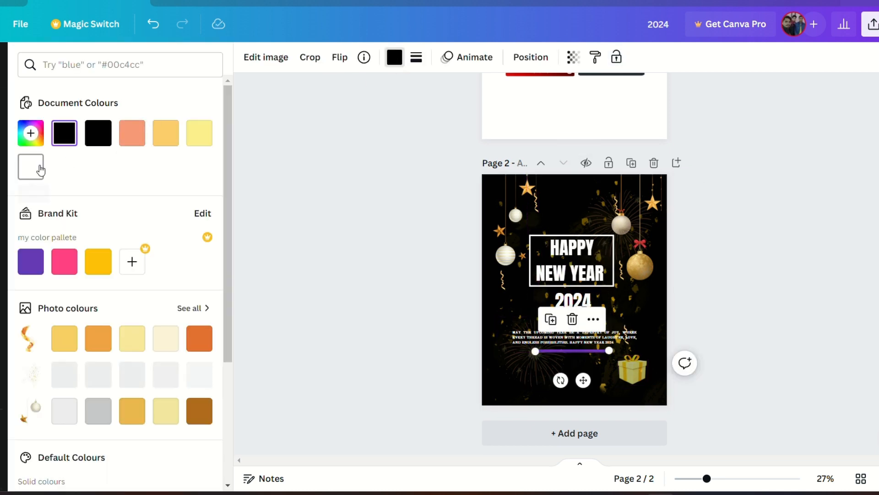
click(36, 167)
click(346, 174)
Step: Stretch the lower decorative line so it spans the full width of the quote
click(730, 478)
click(548, 228)
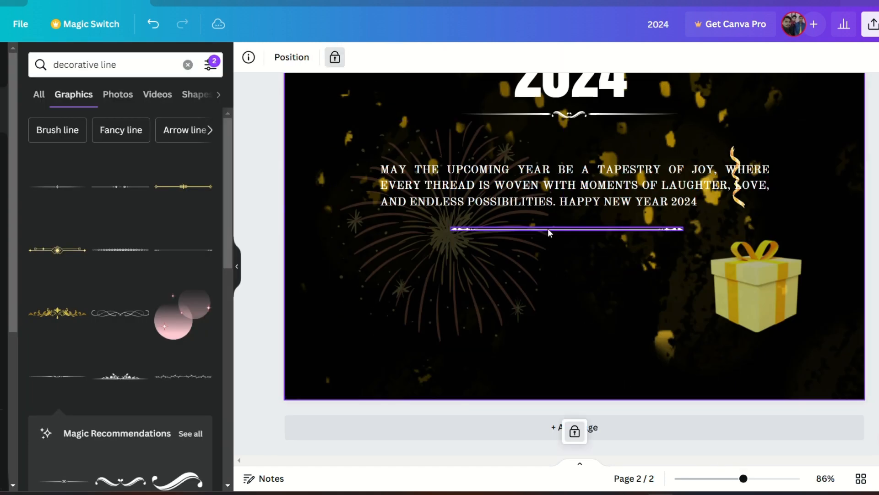
drag(505, 229, 374, 230)
drag(684, 230, 767, 229)
drag(578, 259, 591, 248)
click(709, 478)
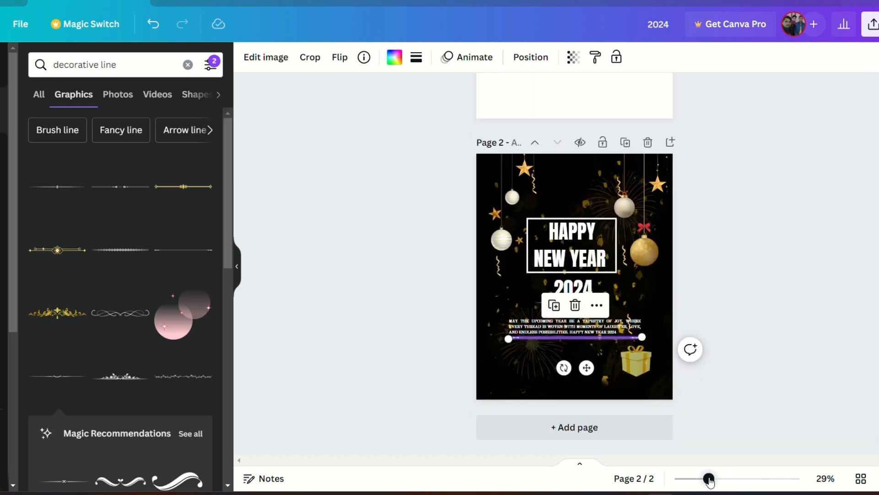
Step: Duplicate the quote text, move the copy near the bottom and replace its text with PAVANKIDESIGN
click(762, 285)
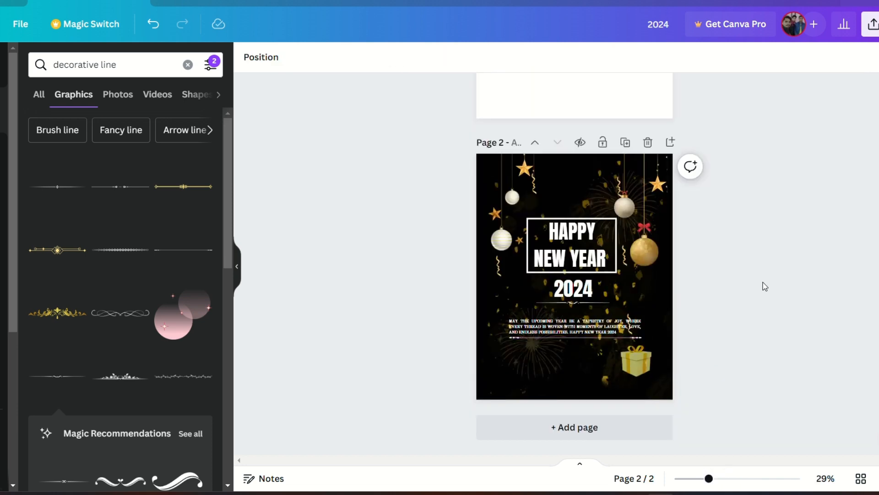
drag(709, 478, 716, 479)
scroll(109, 325, down, 6)
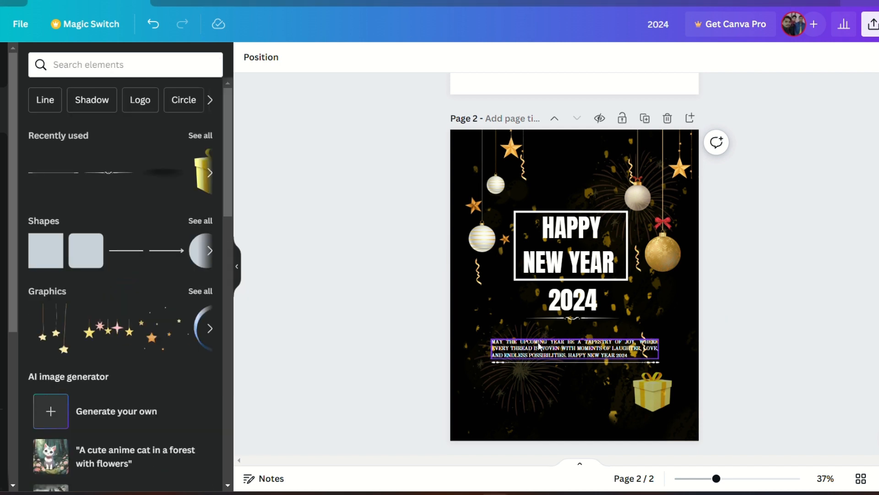
click(537, 343)
click(597, 309)
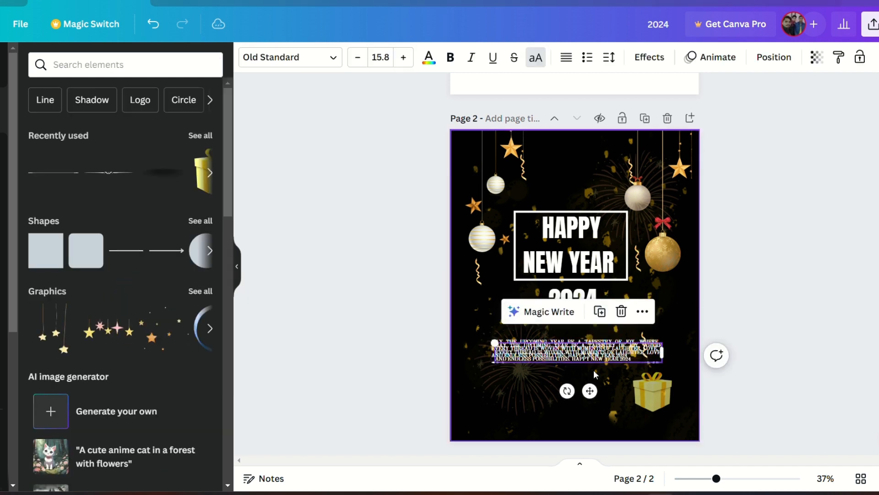
drag(589, 391, 581, 448)
double_click(615, 409)
text(AVANKIDESIGN)
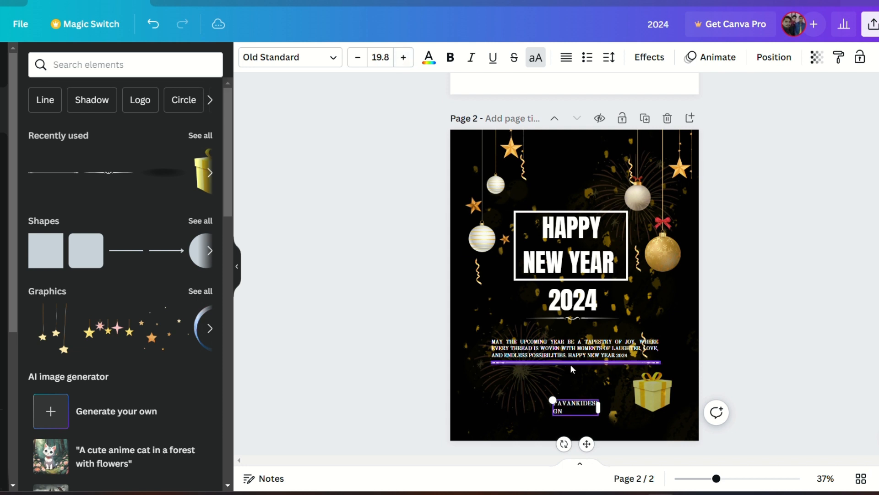
Step: Widen the PAVANKIDESIGN text box onto one line and nudge it up slightly
drag(612, 406, 611, 406)
drag(593, 436, 588, 438)
click(784, 305)
drag(564, 408, 564, 400)
click(722, 328)
Step: Search graphics for golden ribbon and add the straight gold banner ribbon
click(156, 60)
text(golden)
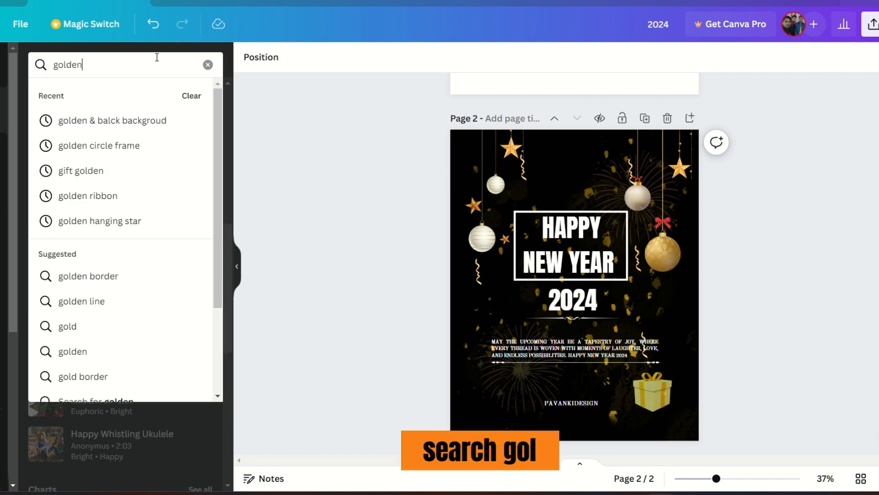
text( ribbon)
key(Return)
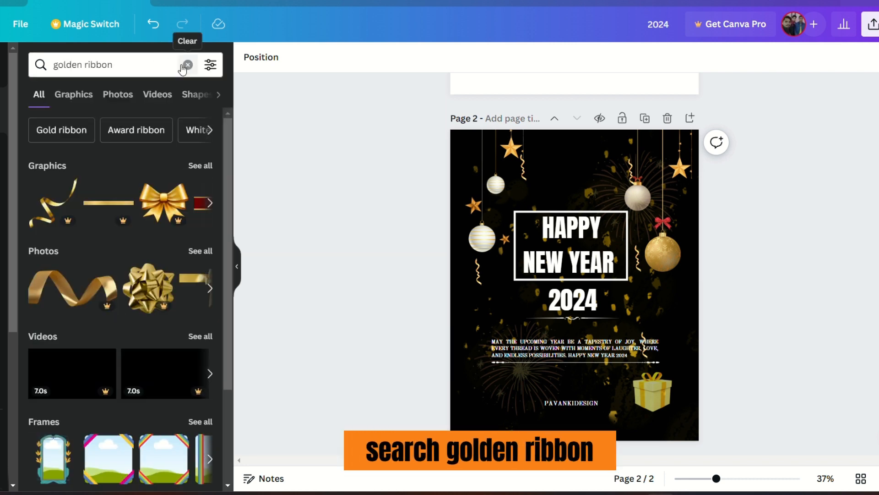
click(202, 166)
scroll(188, 199, down, 1)
click(185, 188)
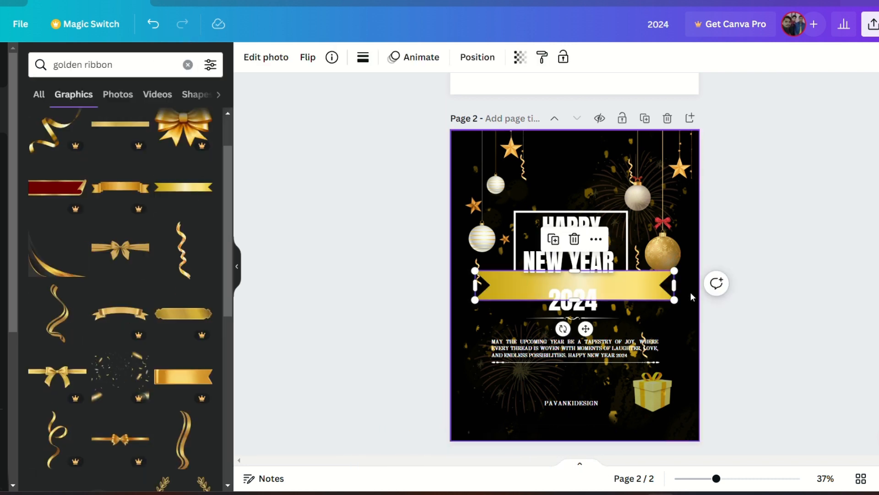
Step: Resize the gold banner and position it behind the PAVANKIDESIGN text
drag(678, 298, 577, 286)
drag(537, 322, 583, 444)
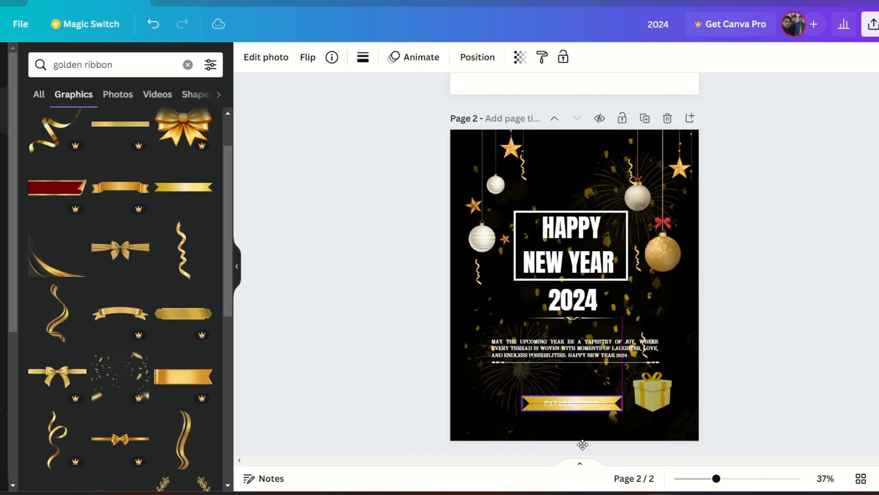
drag(716, 479, 735, 480)
scroll(664, 367, down, 3)
drag(660, 346, 625, 341)
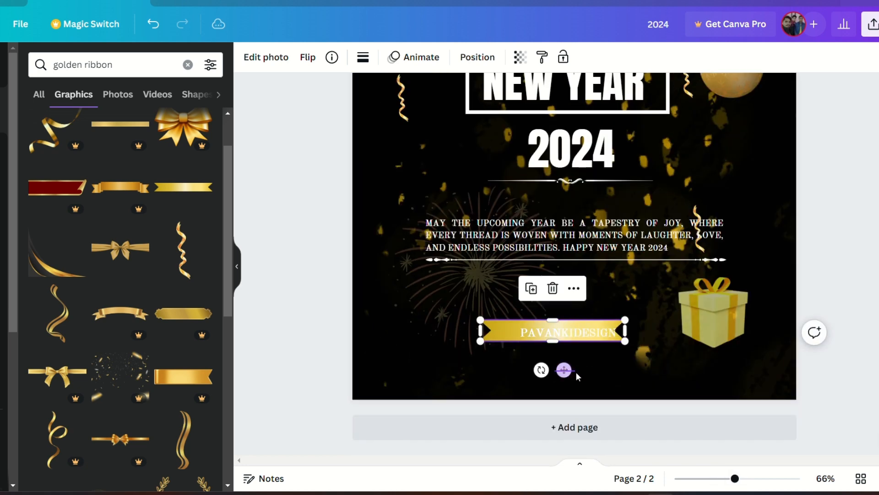
click(576, 376)
click(545, 336)
drag(569, 373, 582, 375)
Step: Change the PAVANKIDESIGN text colour to black
click(567, 333)
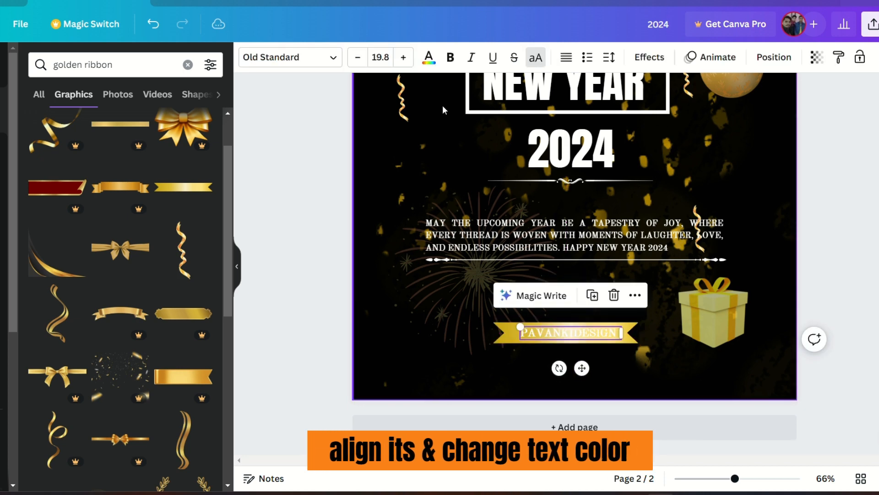
click(428, 57)
click(64, 133)
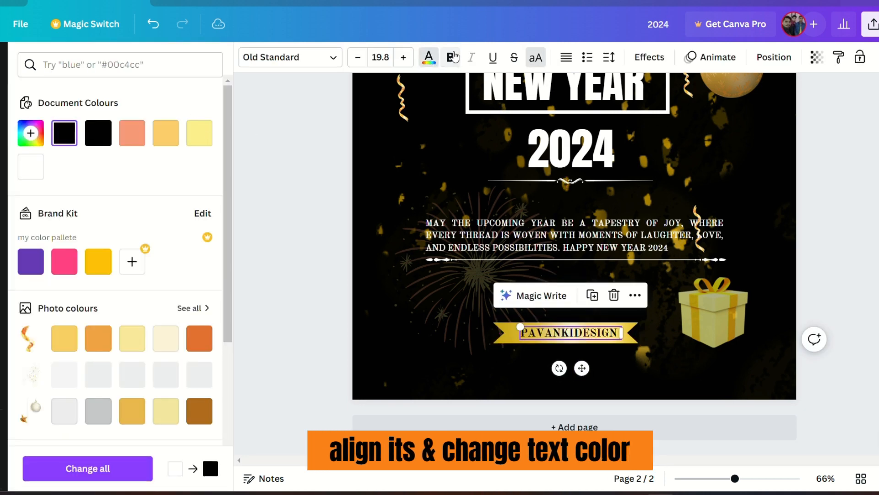
click(393, 322)
Step: Add a gold curly ribbon streamer graphic to the poster
drag(735, 478, 709, 478)
click(728, 308)
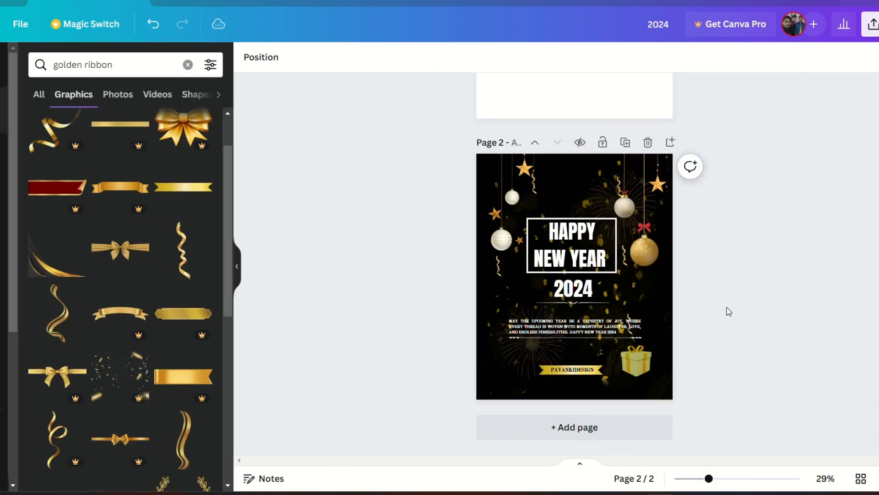
click(189, 259)
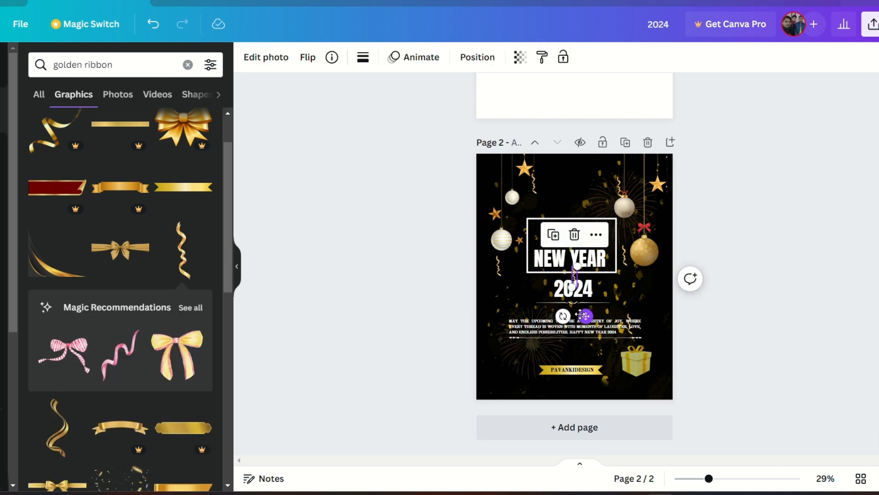
drag(562, 314, 605, 232)
click(488, 317)
click(625, 266)
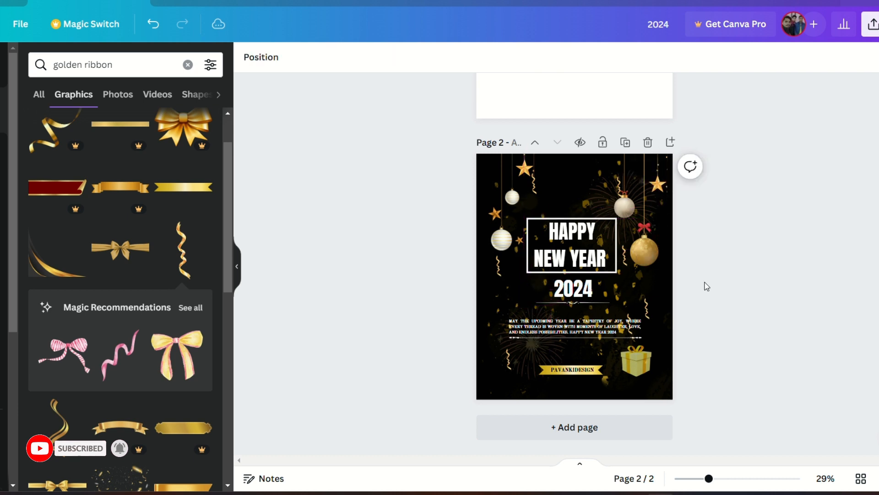
Step: Position gold ribbon streamers around the poster beside the ornaments and quote
click(646, 311)
click(625, 266)
drag(660, 351, 588, 240)
click(740, 260)
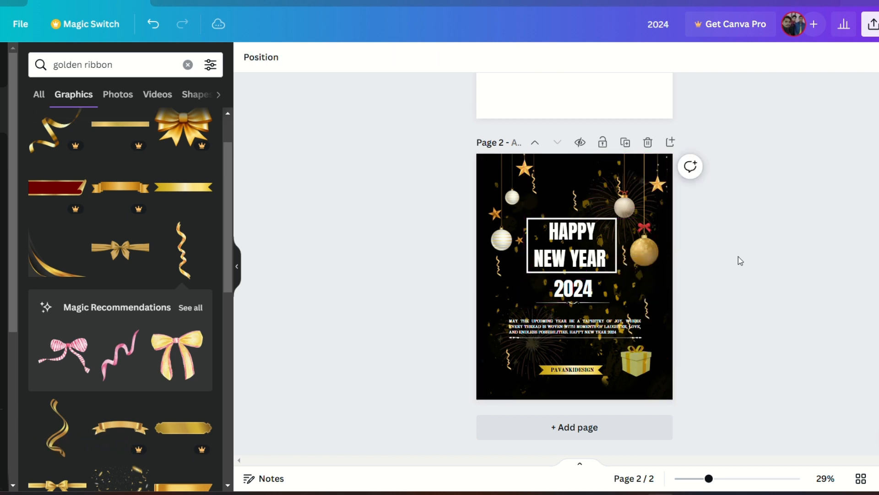
click(575, 200)
click(576, 157)
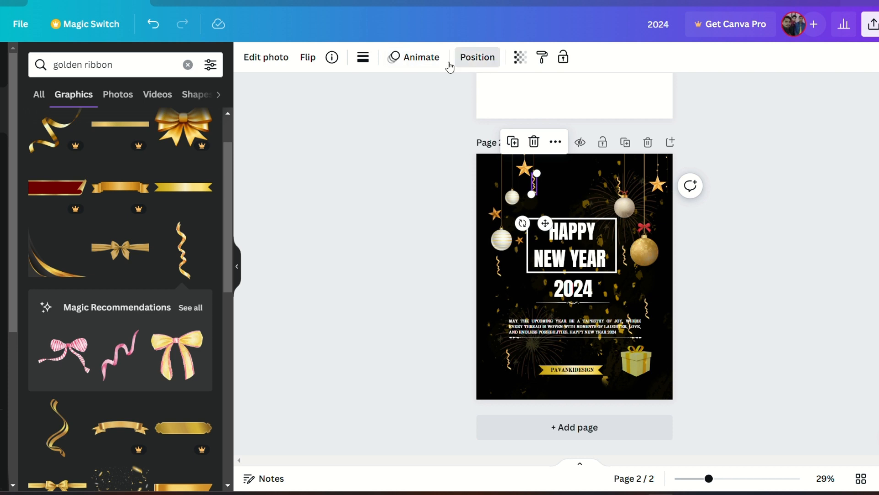
Step: Move a streamer beside the headline's left side and send the lower-left streamer to the back
click(476, 56)
drag(534, 183, 500, 266)
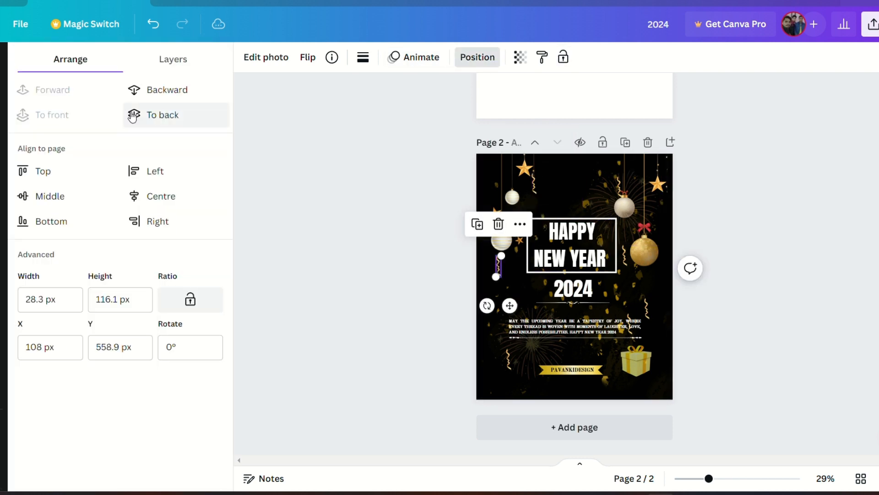
click(507, 360)
click(170, 115)
Step: Rearrange the streamers near the gift box and delete a surplus streamer
click(647, 309)
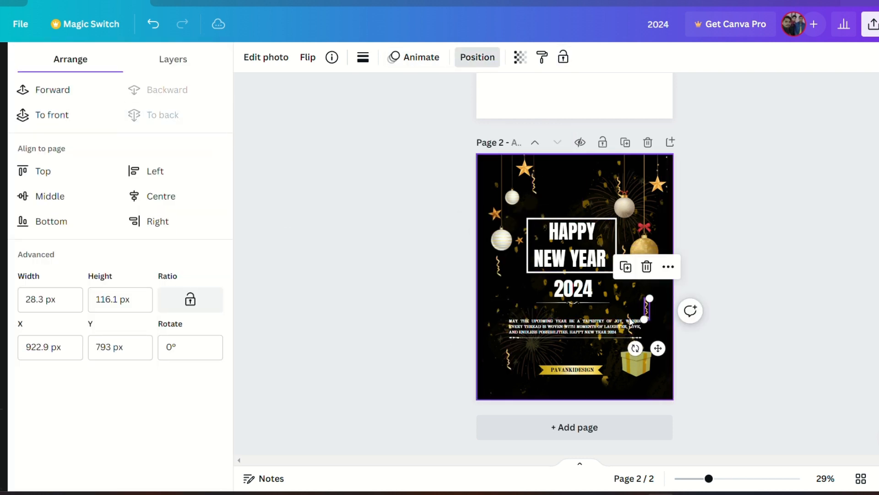
click(631, 320)
click(630, 323)
drag(645, 365, 623, 399)
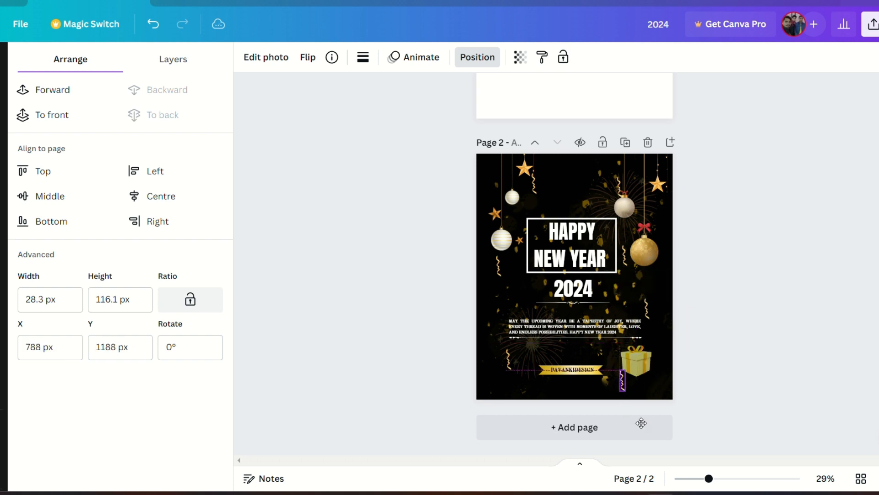
drag(649, 324, 530, 330)
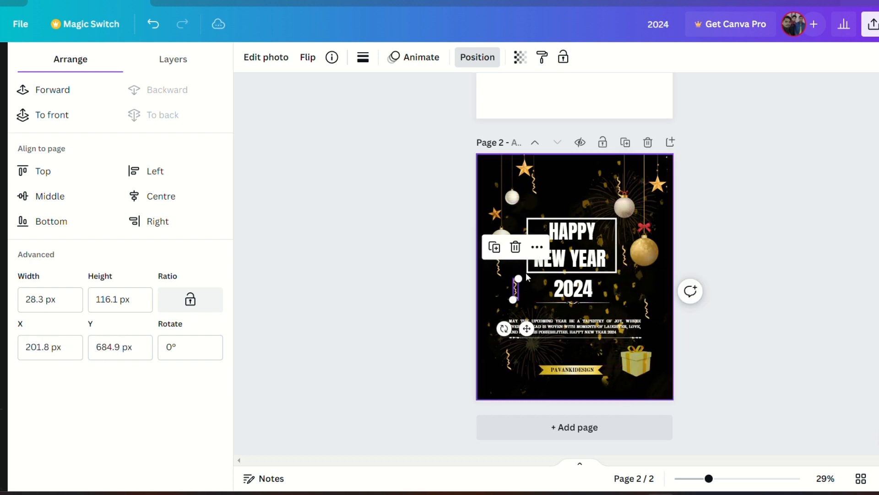
key(Delete)
click(650, 307)
click(644, 308)
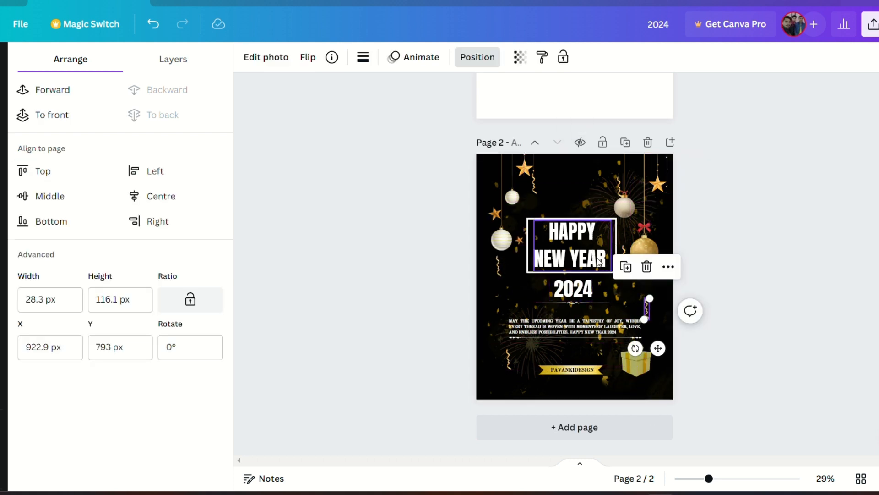
Step: Adjust the layering of the streamer hanging near the silver ornament at the top right
click(622, 191)
drag(621, 190, 620, 182)
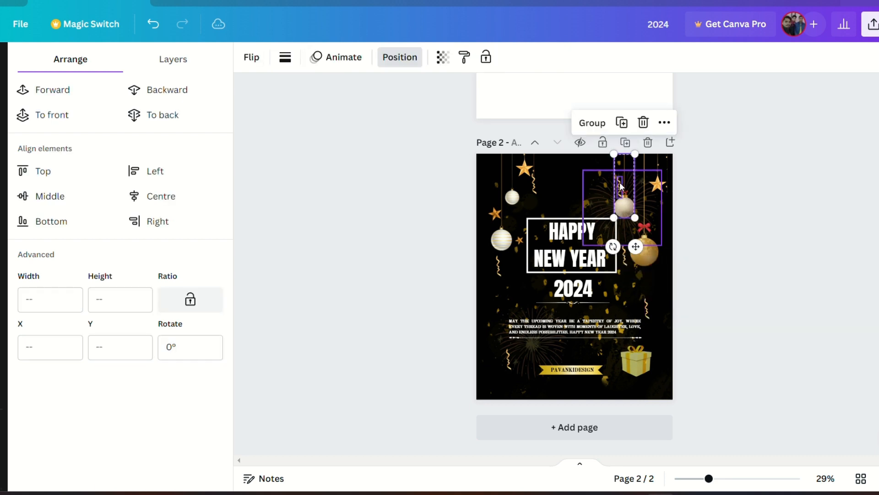
click(208, 111)
click(376, 153)
click(624, 204)
click(625, 205)
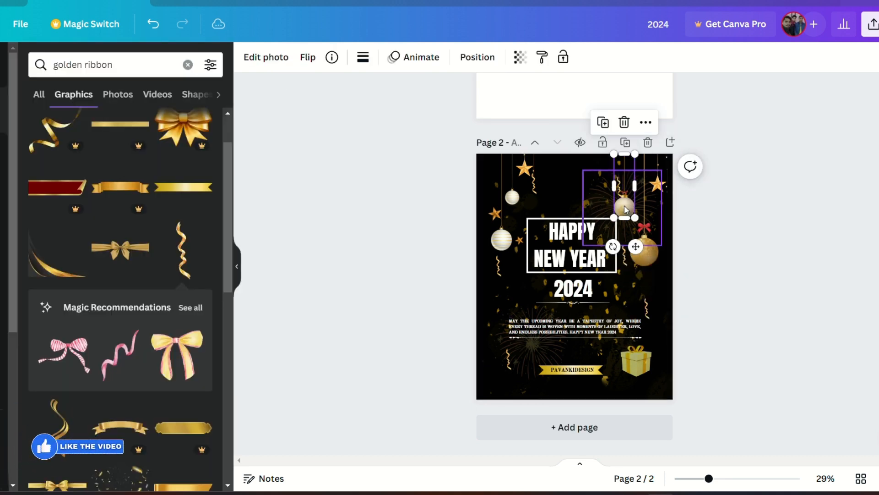
click(477, 57)
click(435, 227)
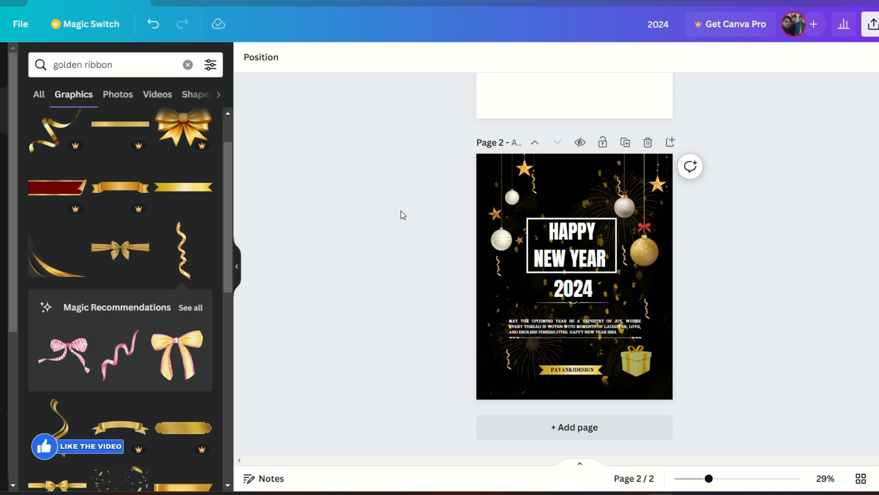
Step: Add the Instagram logo from uploads to the poster and shift its purple tones to green with Colour edit hue
click(3, 246)
scroll(105, 300, down, 7)
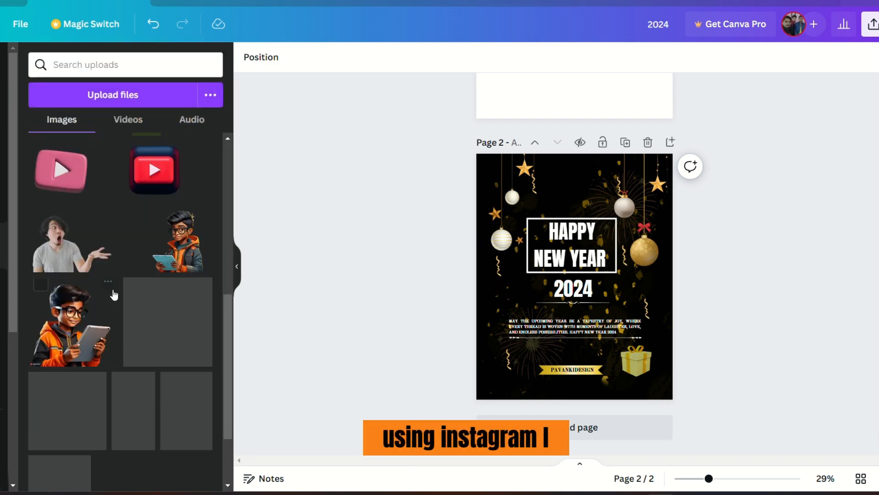
scroll(114, 294, down, 10)
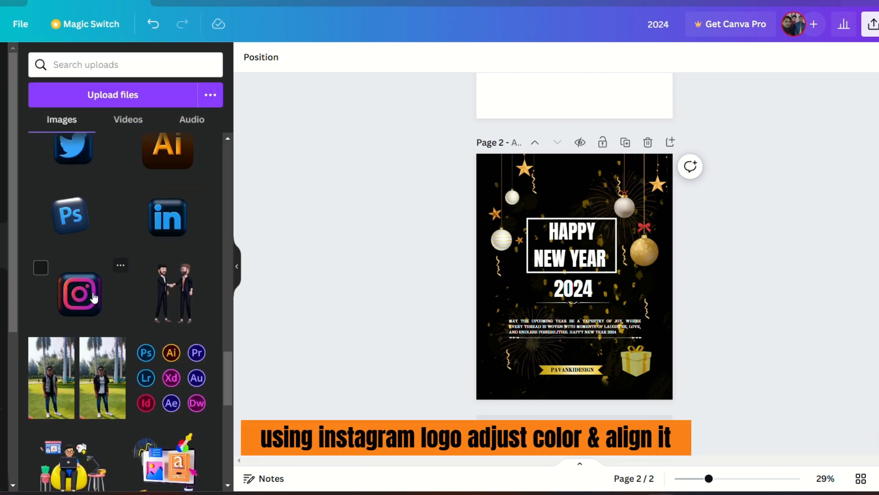
click(94, 298)
drag(631, 317, 547, 247)
click(266, 57)
click(124, 65)
scroll(122, 284, down, 5)
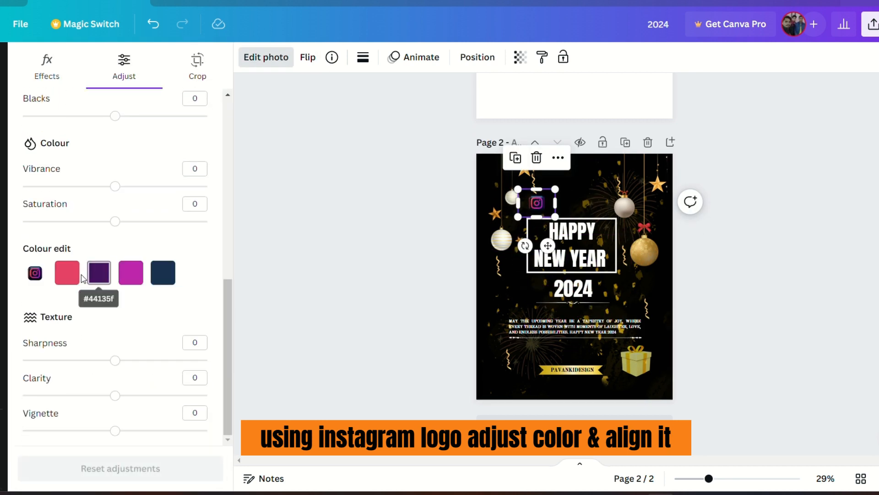
click(73, 274)
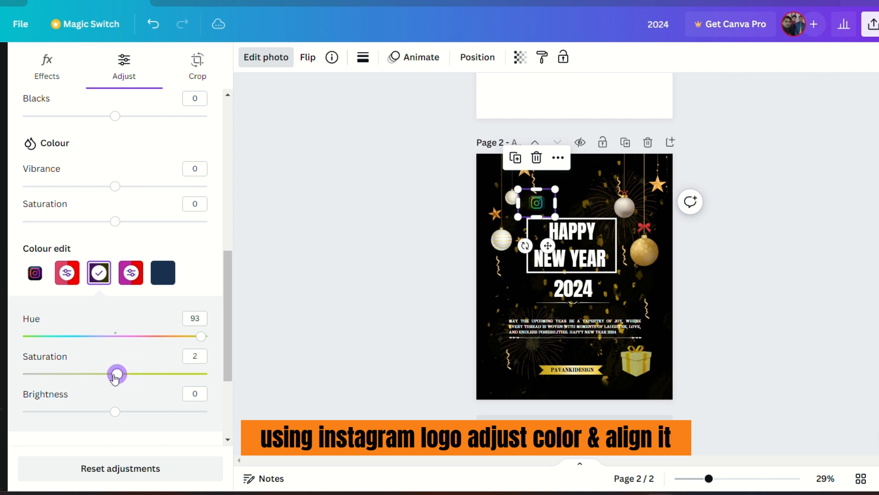
drag(188, 342, 159, 336)
click(310, 267)
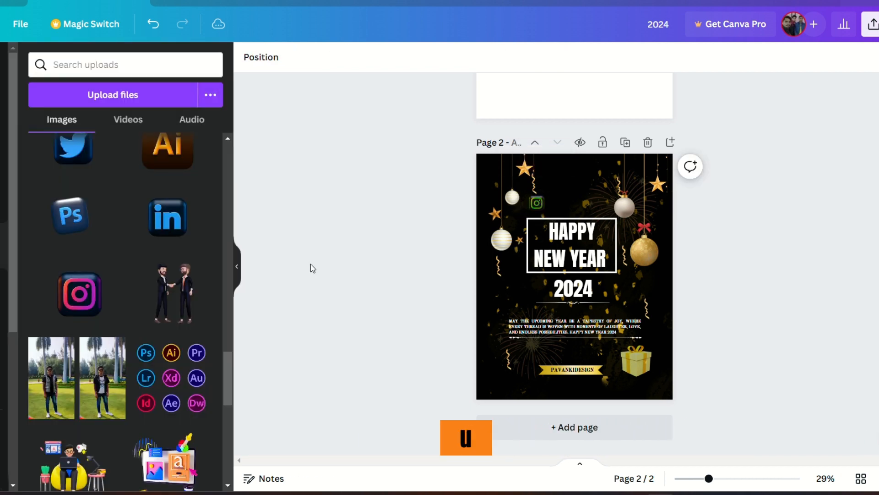
Step: Move the Instagram logo below the headline's left side and try the Blur effect on it
click(537, 214)
drag(548, 245, 527, 326)
click(266, 56)
click(177, 425)
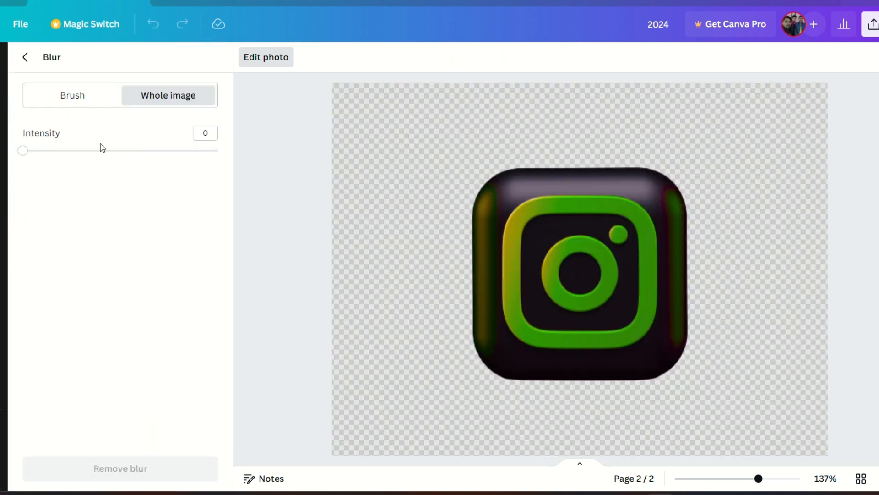
drag(100, 148, 75, 152)
click(25, 57)
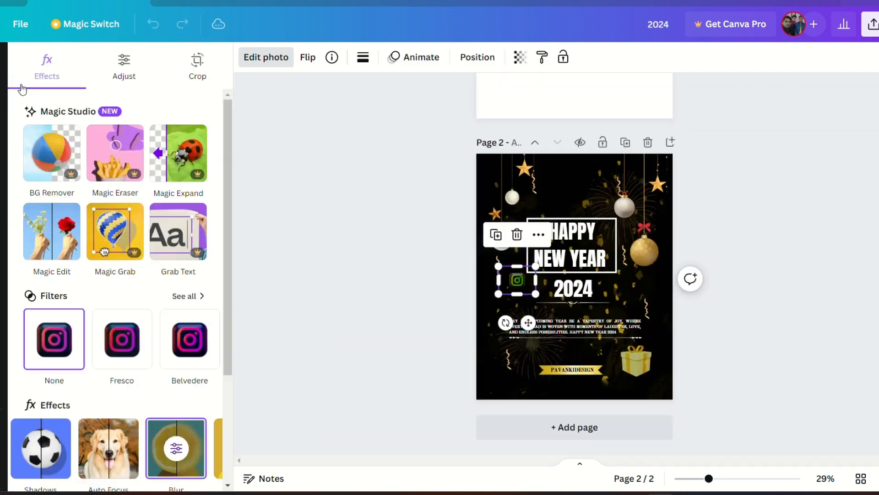
Step: Rotate the Instagram logo about 37° and place a duplicate beside the PAVANKIDESIGN ribbon
drag(506, 325, 615, 274)
click(505, 218)
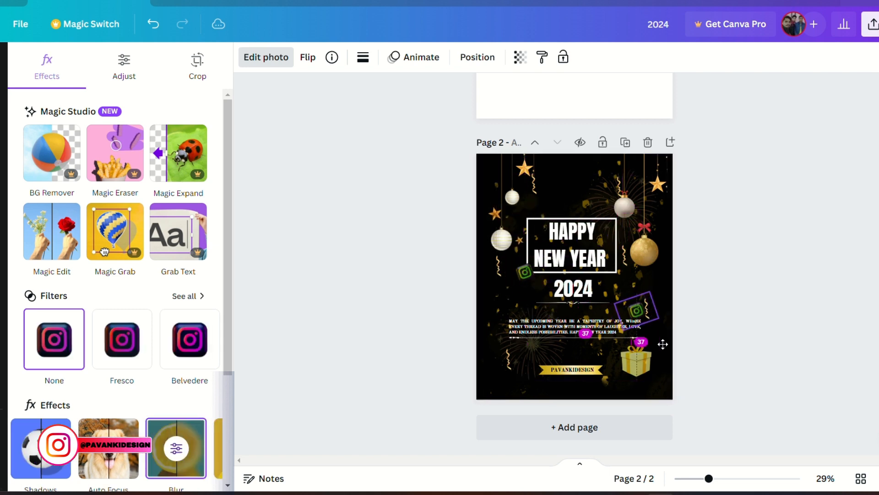
click(635, 245)
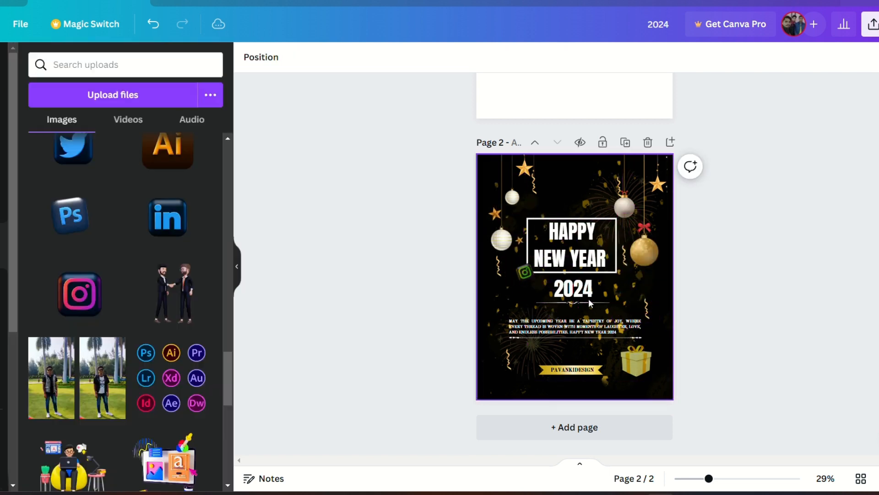
click(525, 273)
click(505, 217)
drag(553, 313, 619, 370)
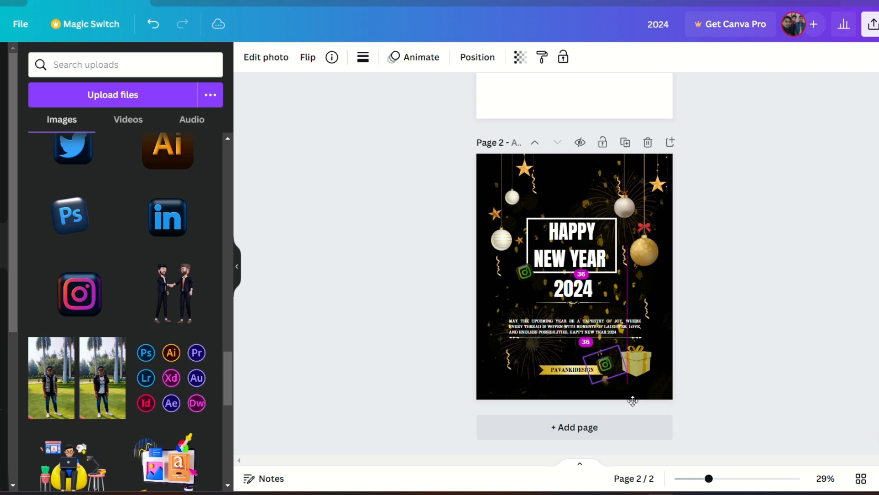
click(736, 269)
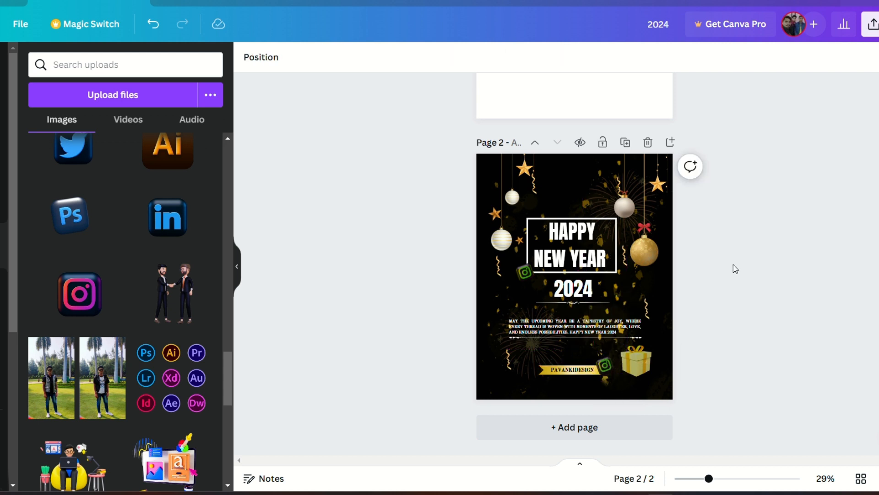
Step: Try placing another copy of the Instagram logo near the poster's bottom edge
click(525, 272)
click(504, 216)
drag(553, 313, 633, 402)
click(751, 292)
drag(591, 373, 628, 401)
click(718, 320)
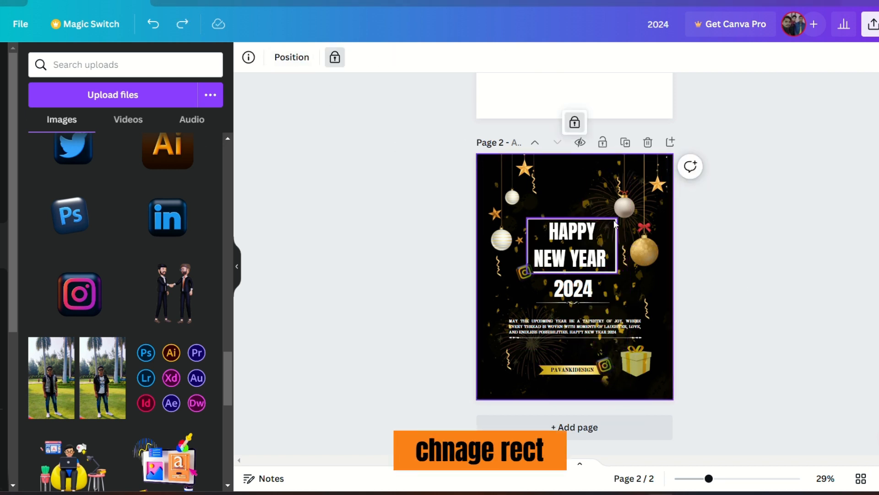
Step: Unlock the headline frame and recolour it gold by sampling the gold ornament with the eyedropper
click(528, 229)
click(332, 57)
click(190, 291)
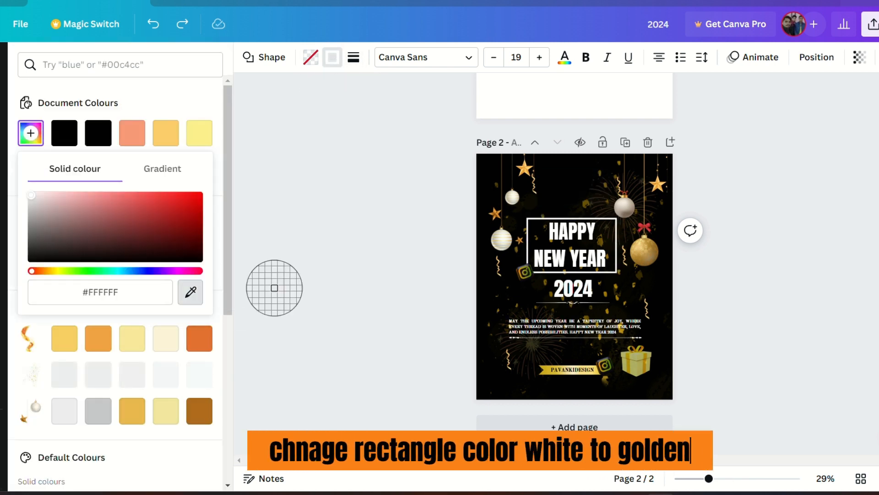
click(647, 256)
click(722, 254)
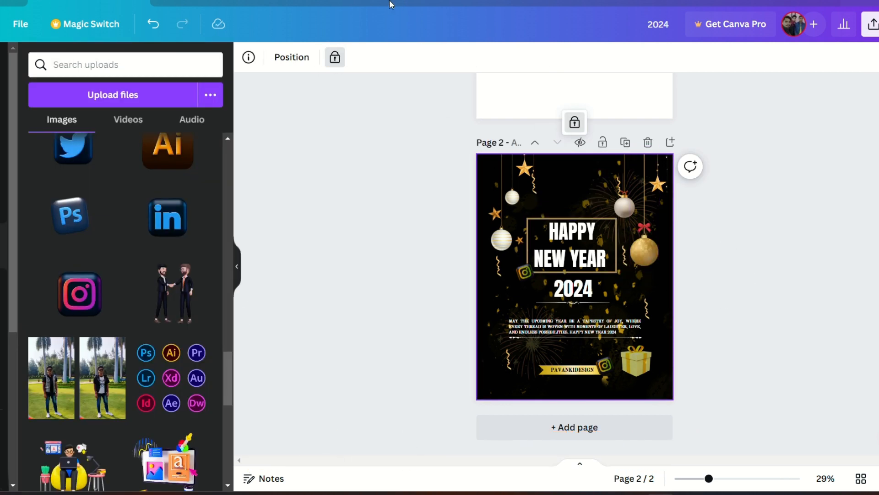